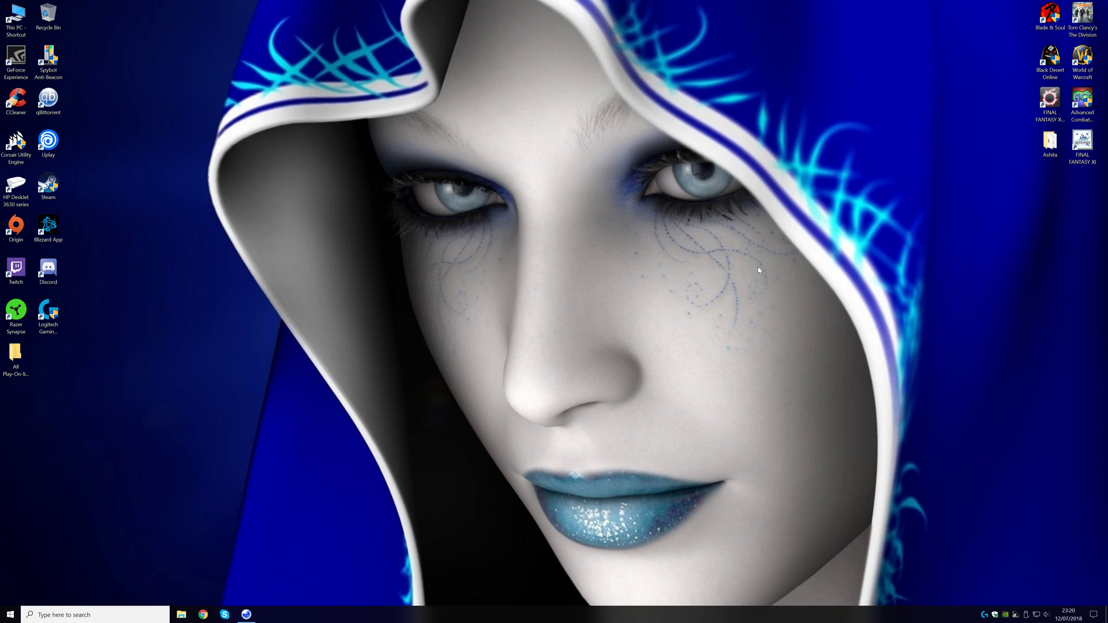
Right-click an empty spot on the desktop to show the menu containing NVIDIA Control Panel.
right_click(476, 270)
click(523, 327)
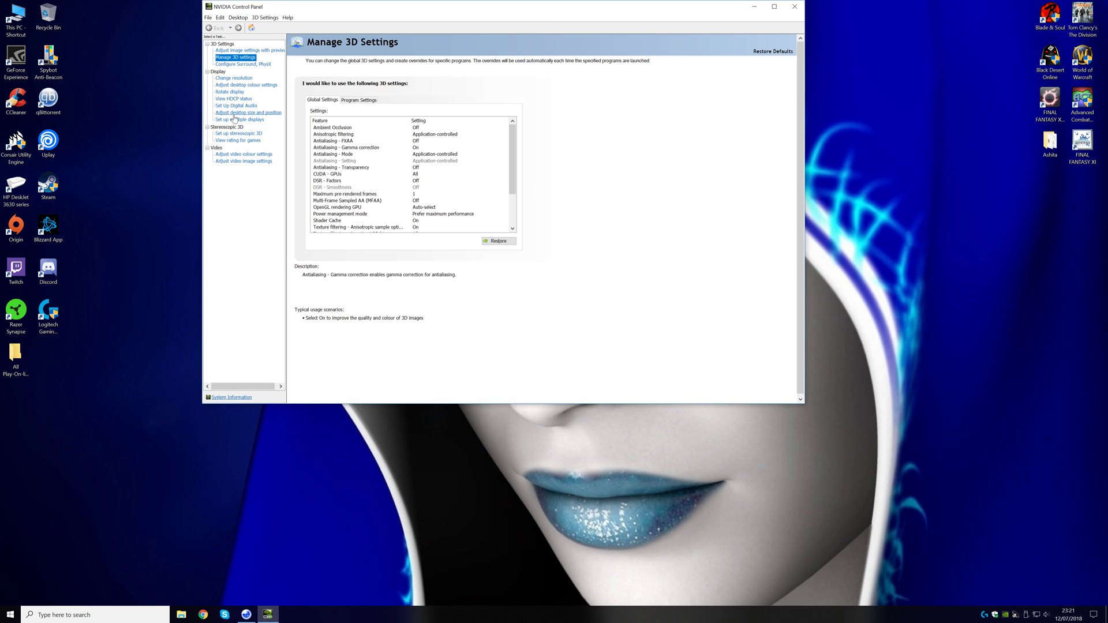
click(353, 101)
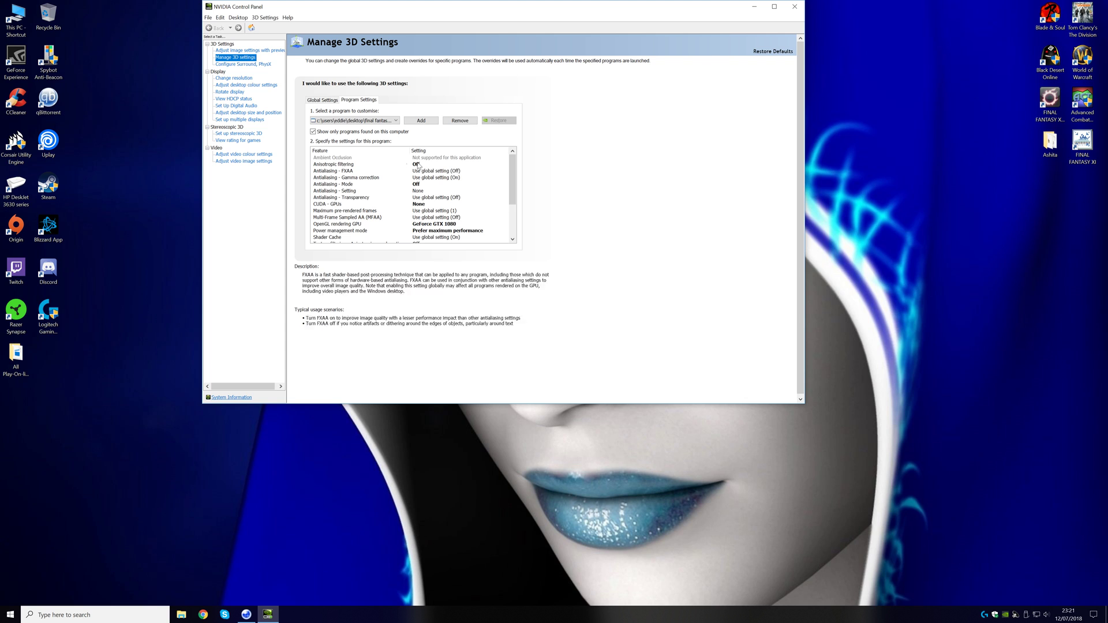
click(420, 121)
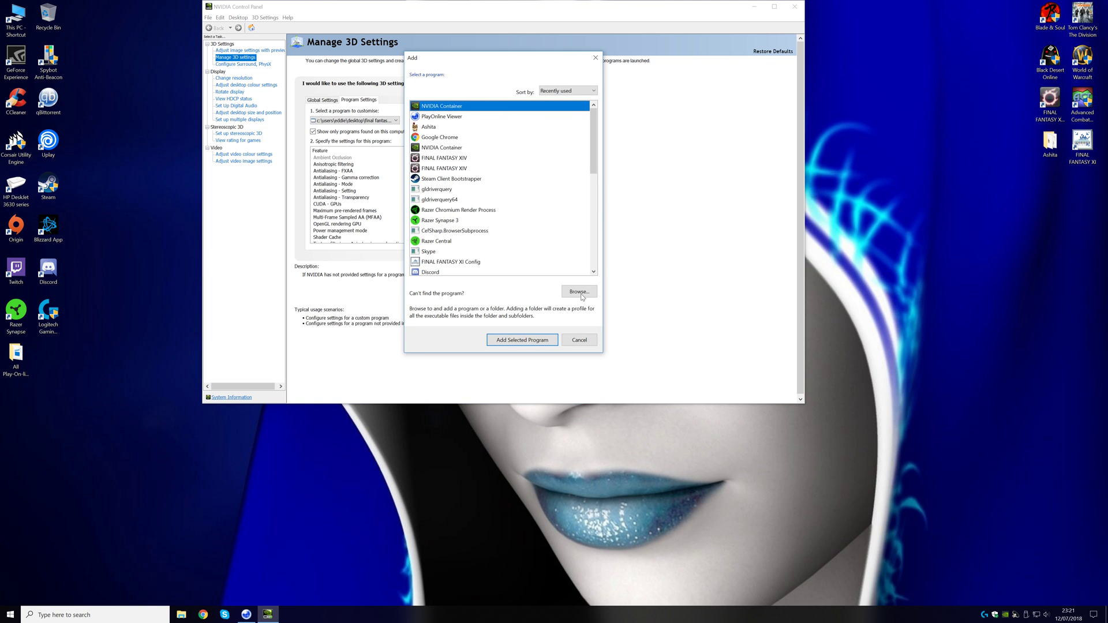
click(595, 58)
mouse_move(513, 168)
mouse_down()
mouse_move(516, 215)
mouse_move(520, 163)
mouse_up()
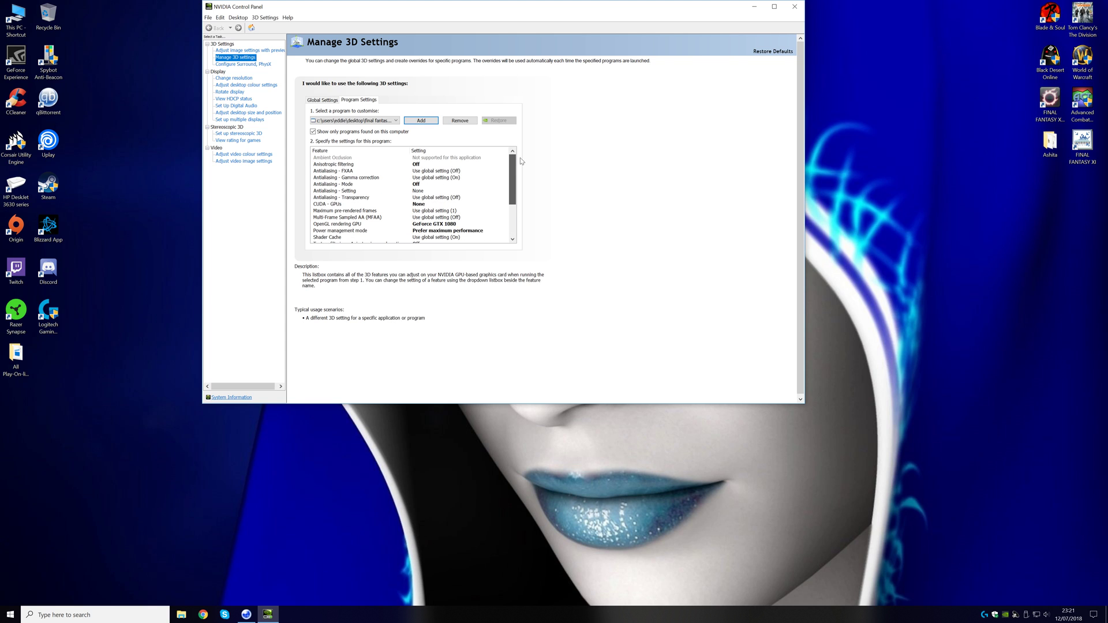
scroll(421, 180, down, 3)
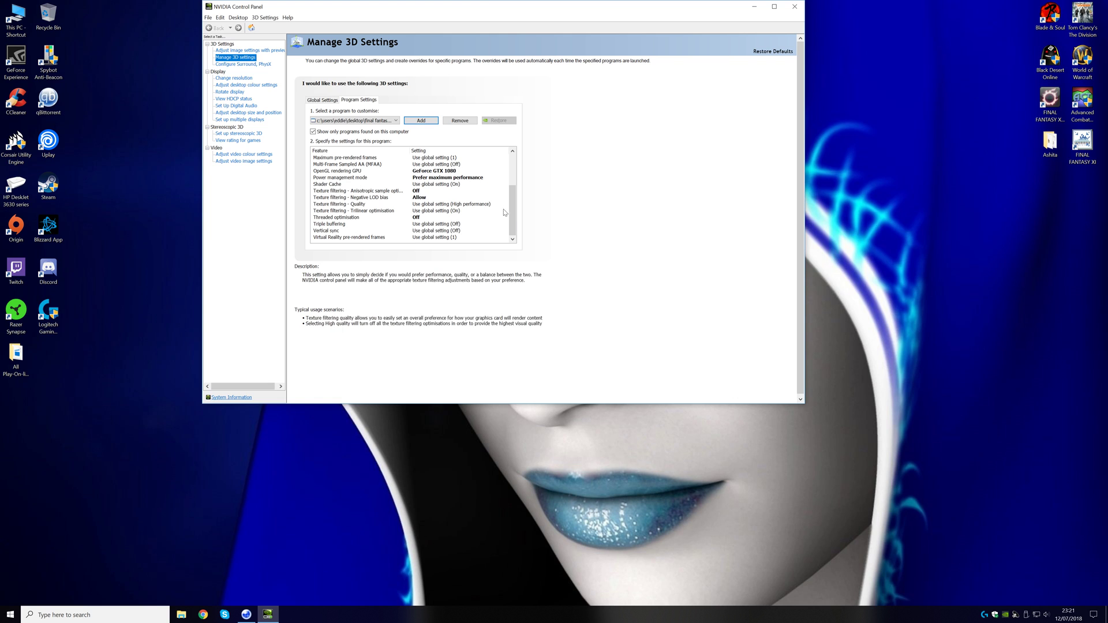
scroll(513, 220, up, 3)
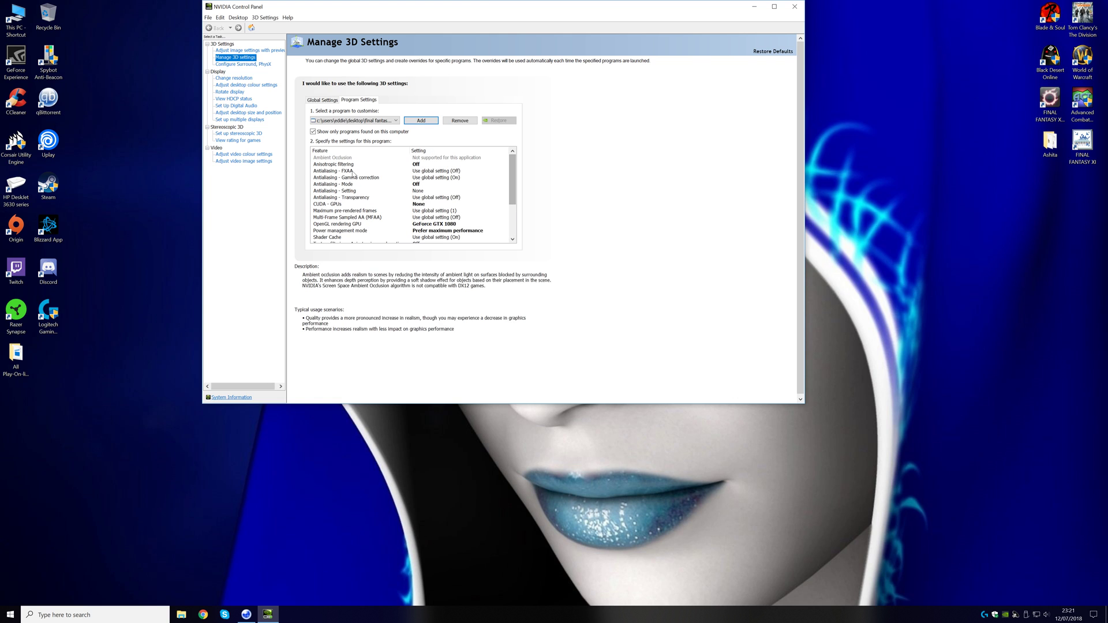
click(796, 6)
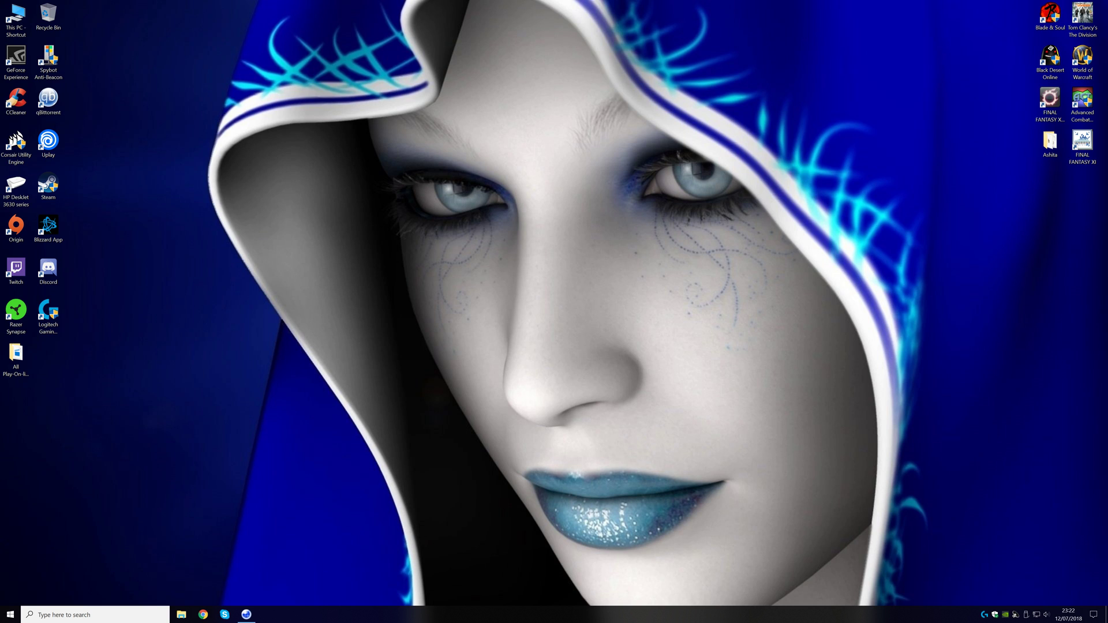
click(1087, 147)
Run FINAL FANTASY XI as administrator, approve the UAC prompt, and bring PlayOnline forward.
right_click(1087, 147)
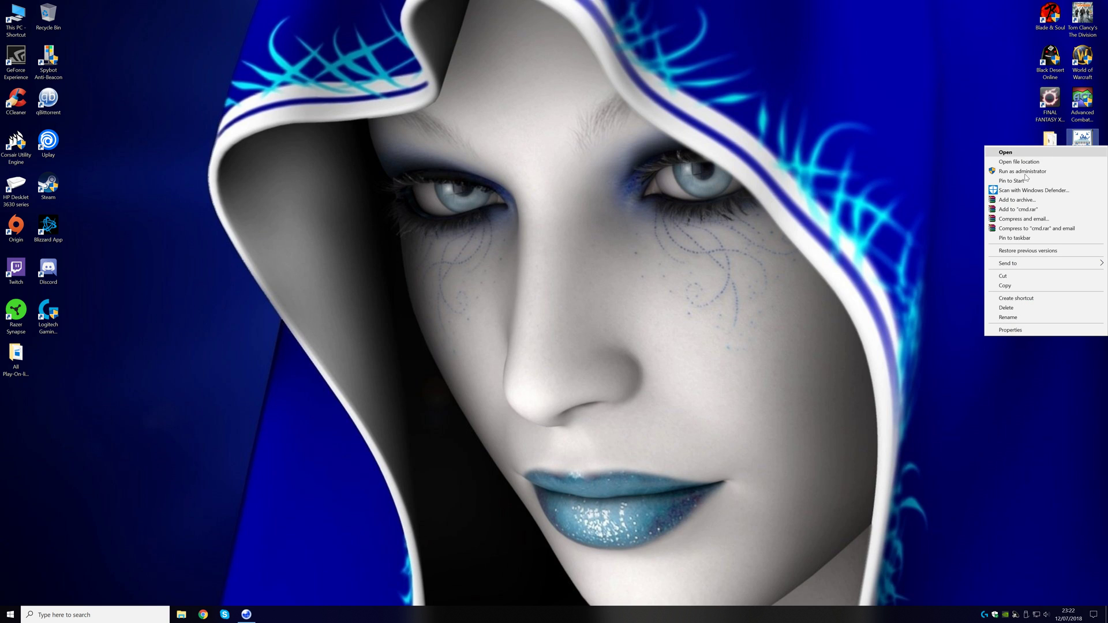
click(1022, 175)
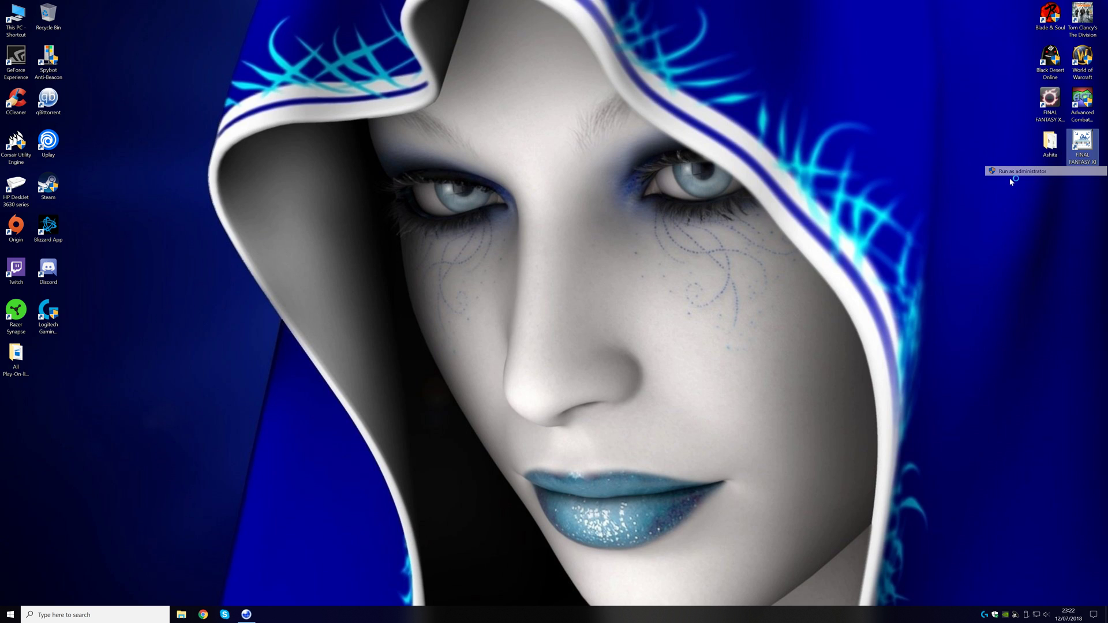
click(507, 363)
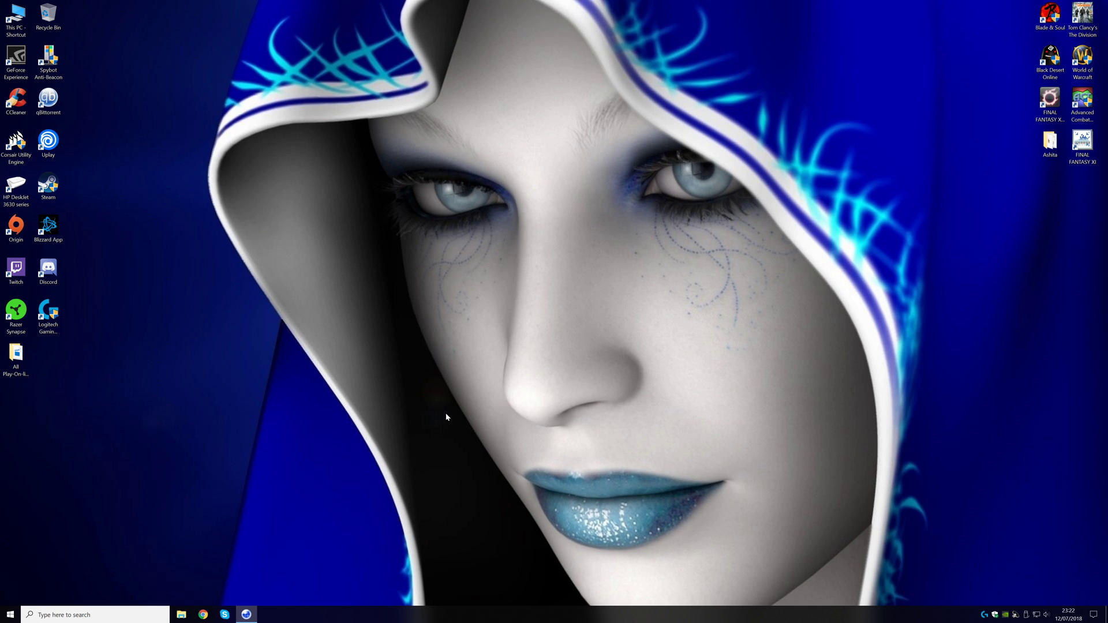
click(247, 615)
Open Task Manager and go to the Details entry for the PlayOnline Viewer process.
right_click(496, 615)
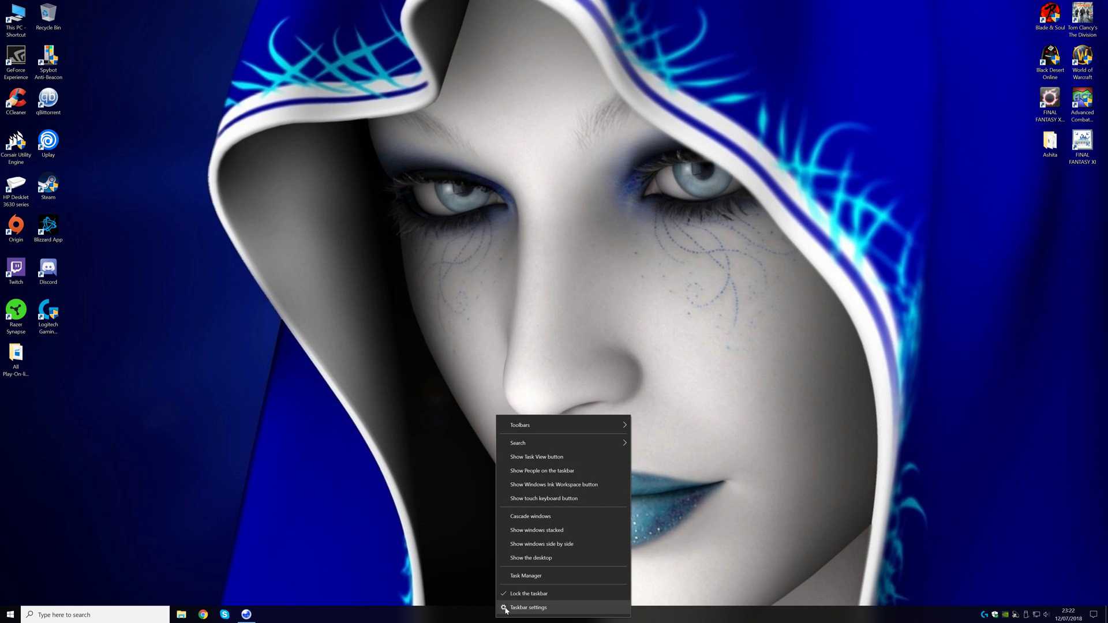
click(543, 575)
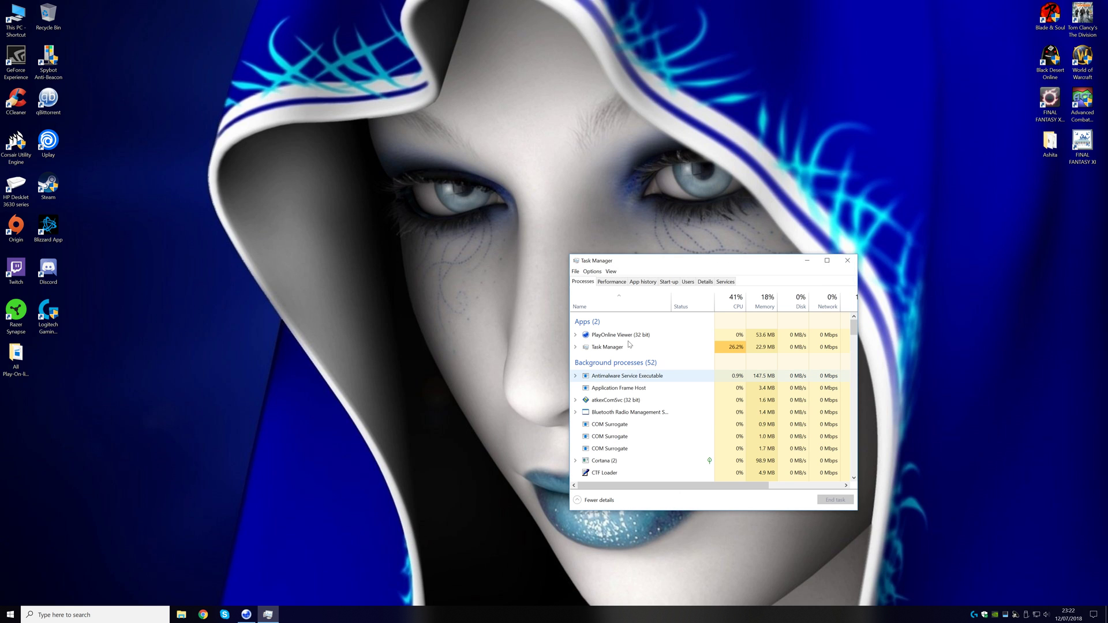
right_click(625, 335)
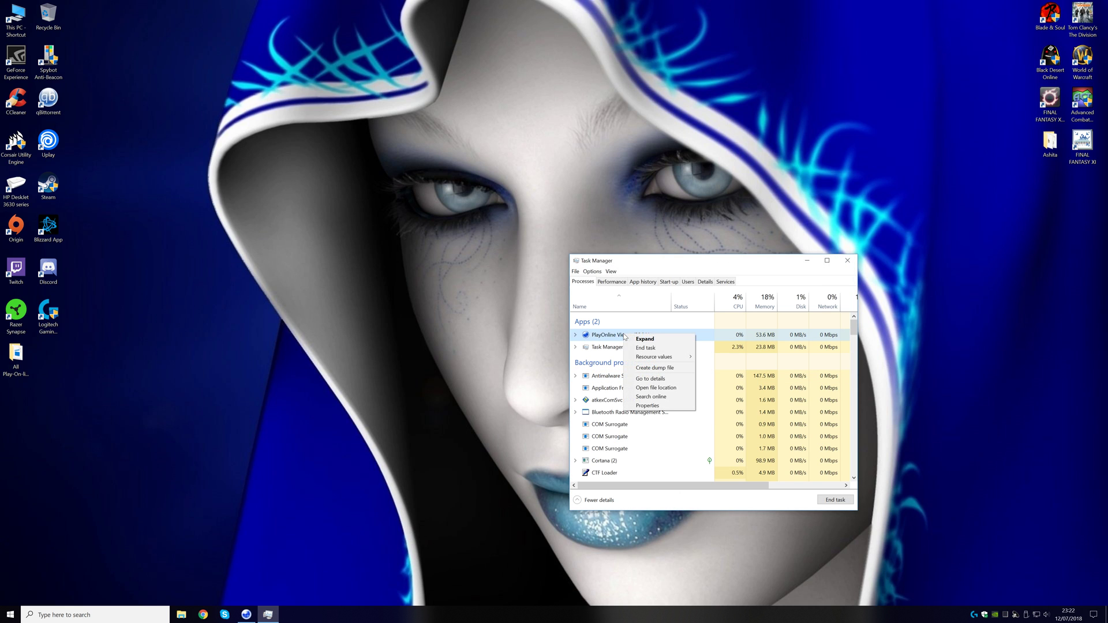
click(657, 381)
scroll(636, 381, down, 5)
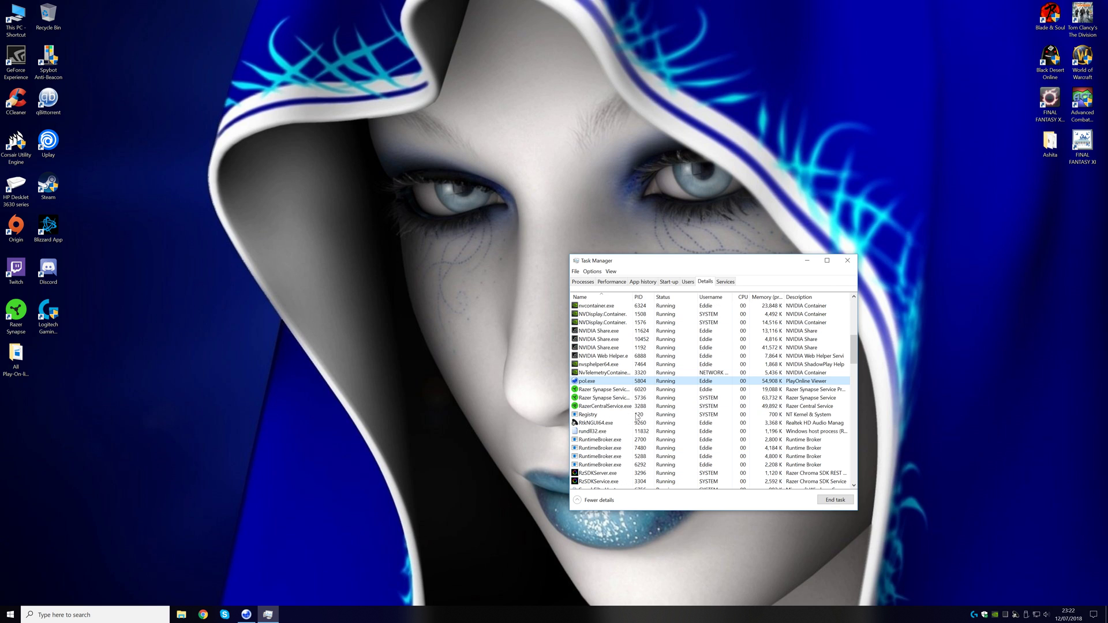
Set pol.exe's processor affinity to CPU 2 only, then close Task Manager.
right_click(590, 368)
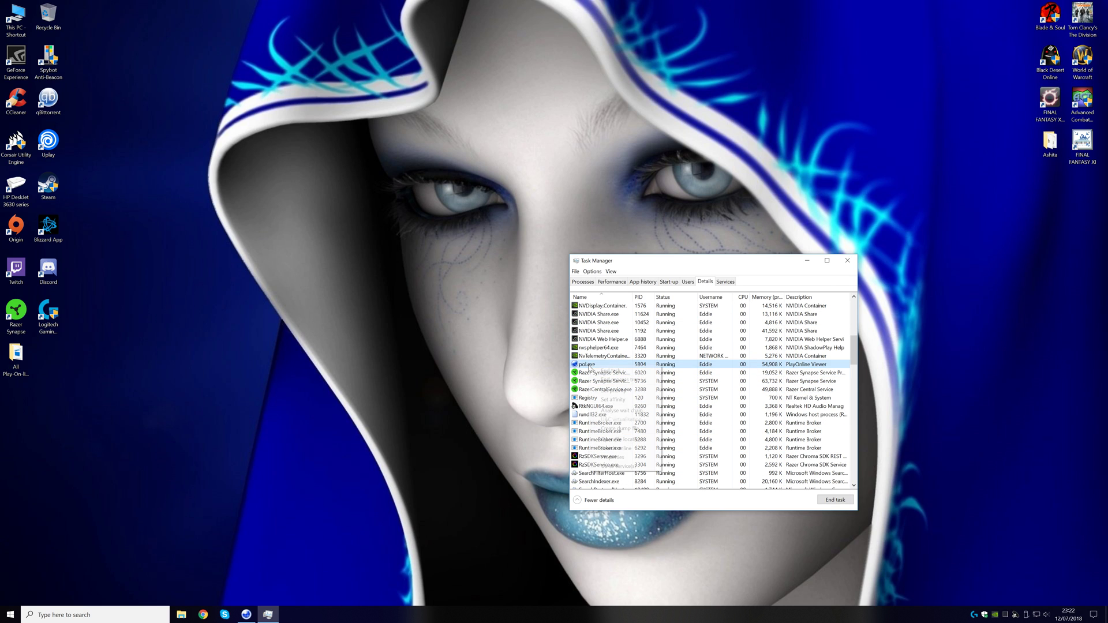
click(623, 401)
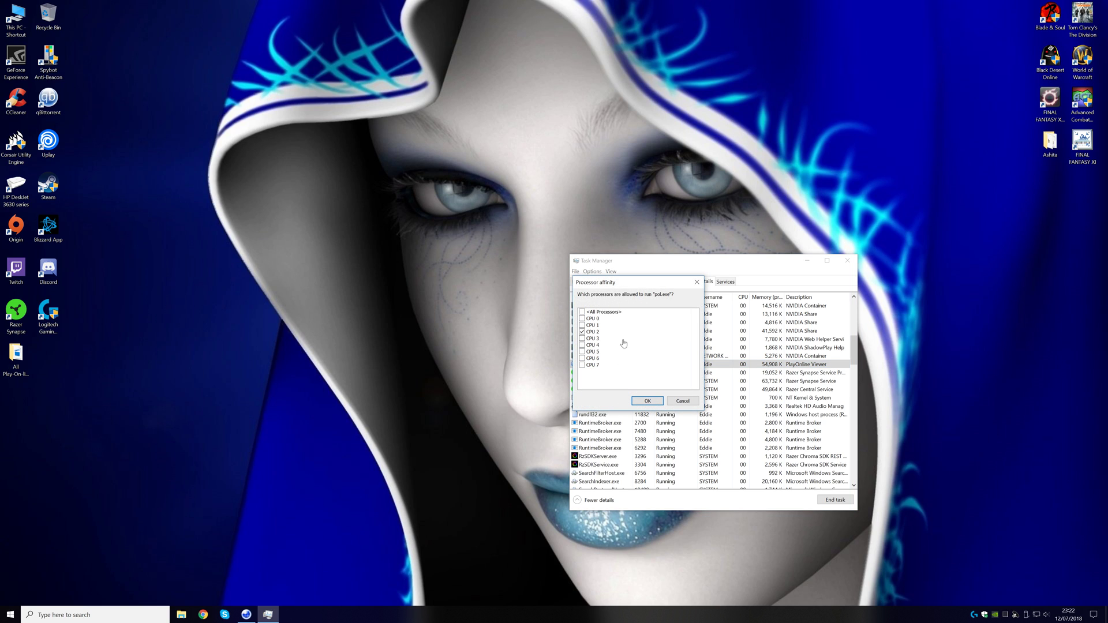
click(582, 312)
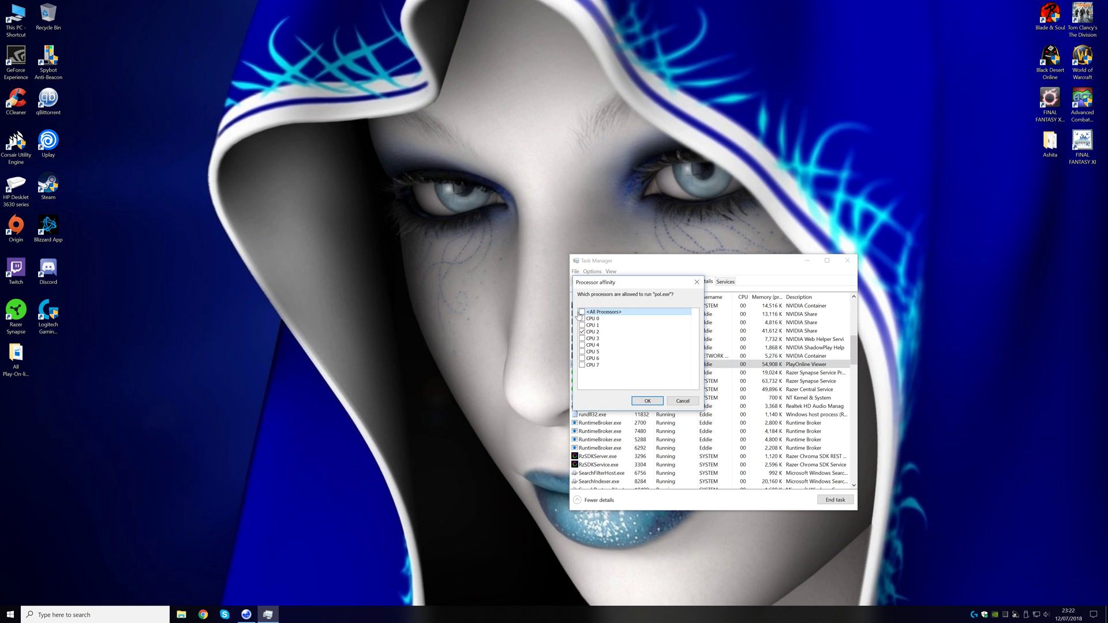
click(581, 312)
click(582, 312)
click(582, 332)
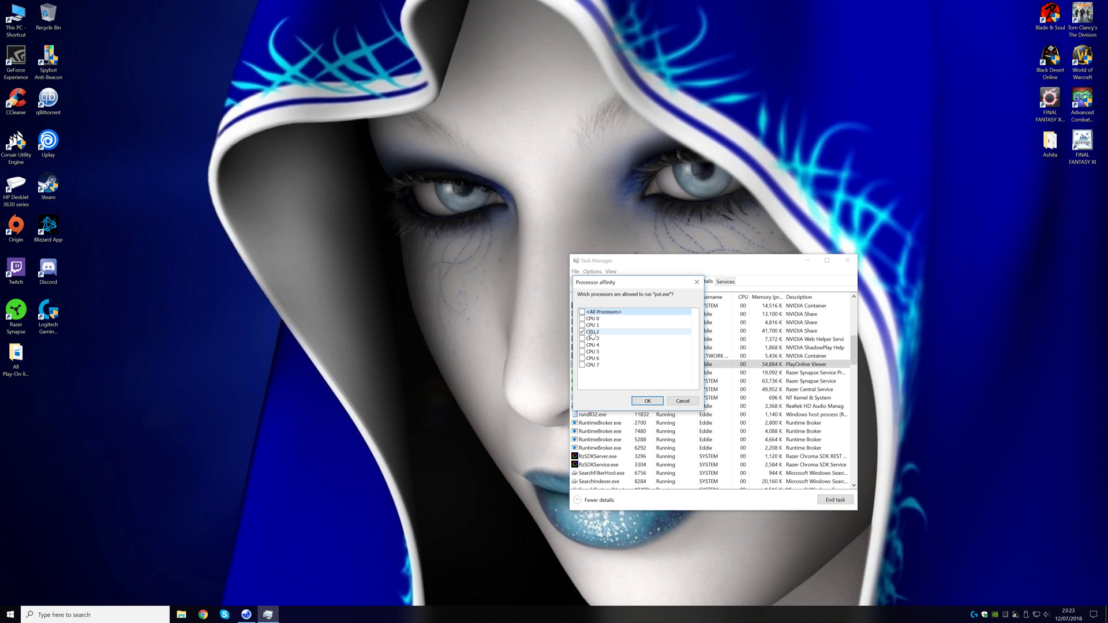
click(648, 401)
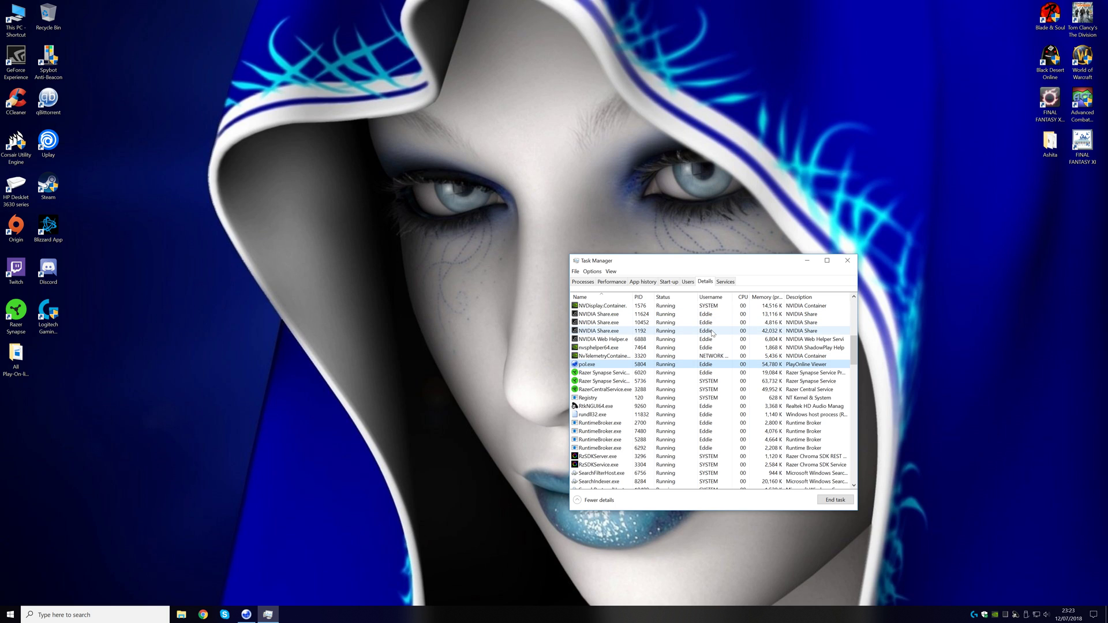
click(852, 263)
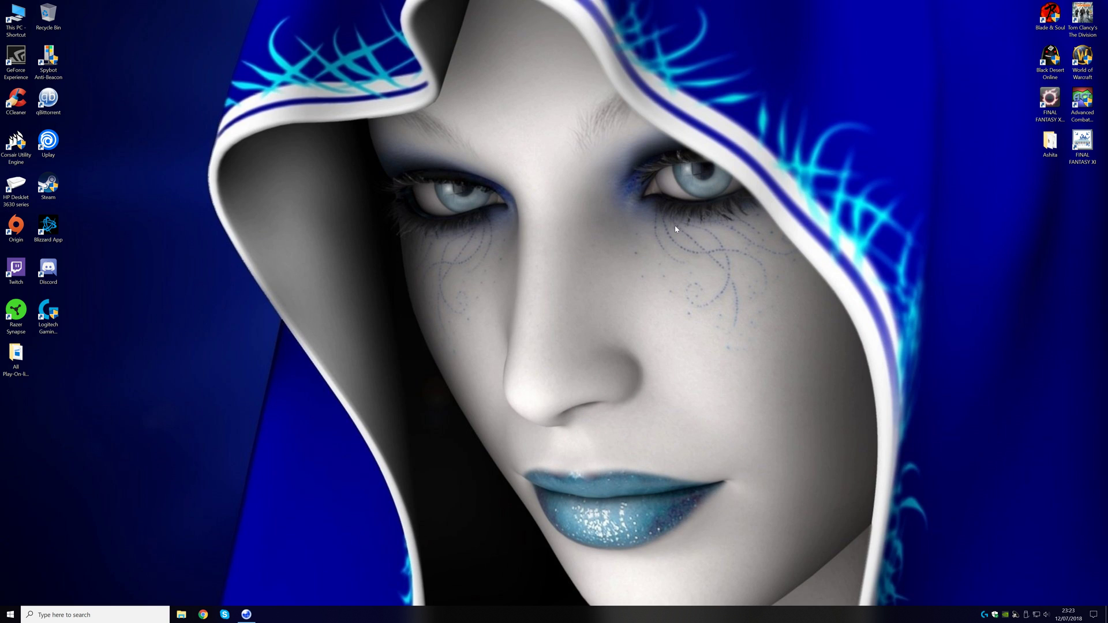
Open the Ashita folder, then search Google Chrome for 'ashita v3'.
double_click(1050, 142)
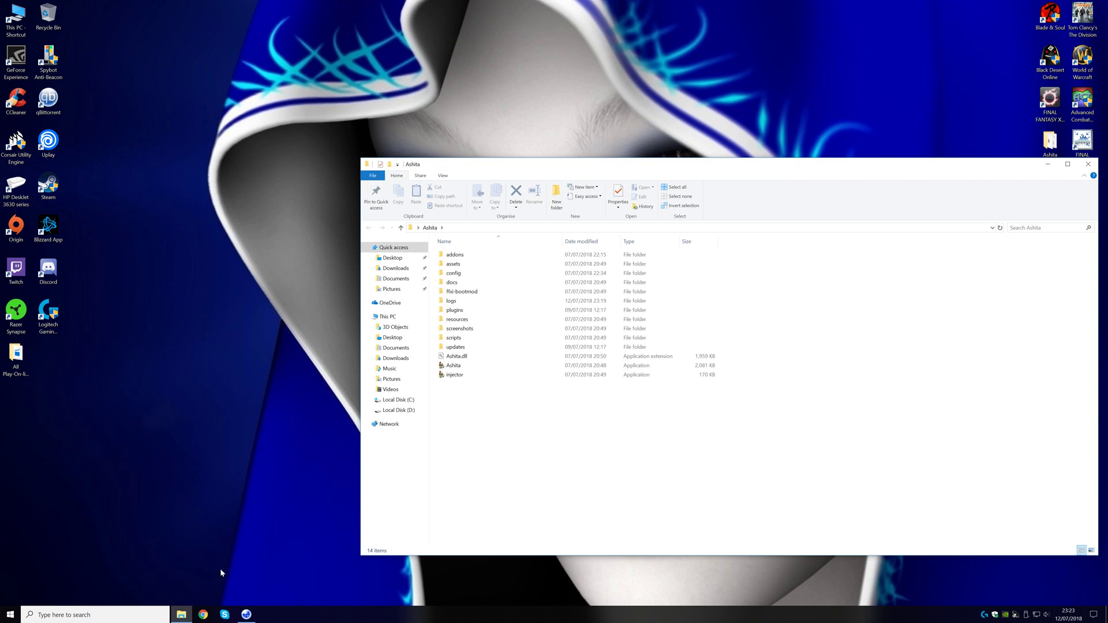
click(203, 614)
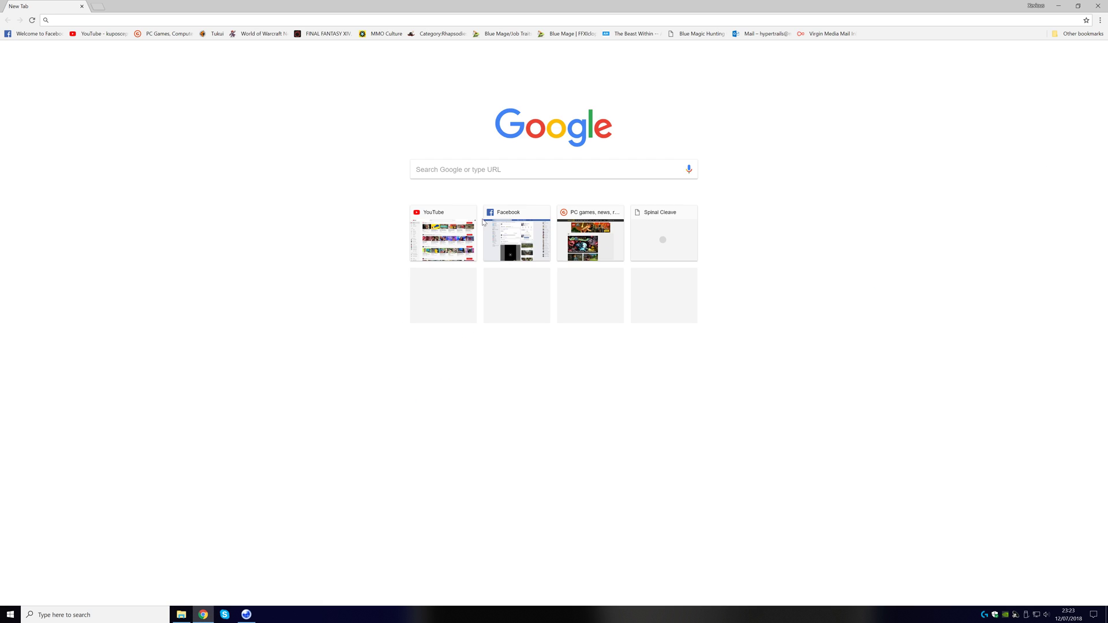
text(ad)
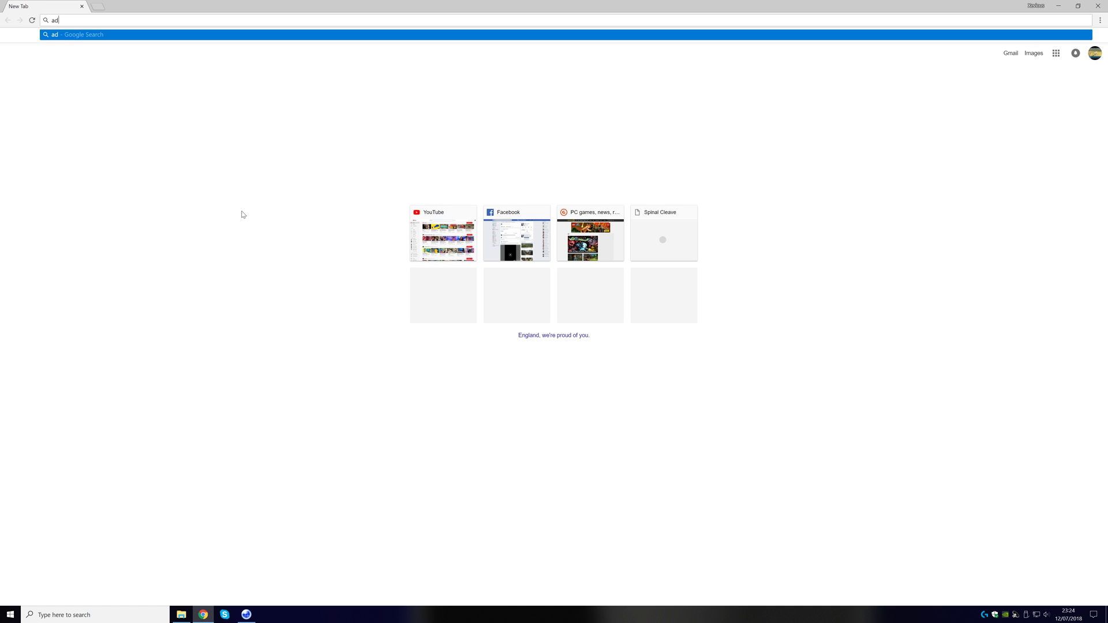
key(BackSpace)
text(shita v3)
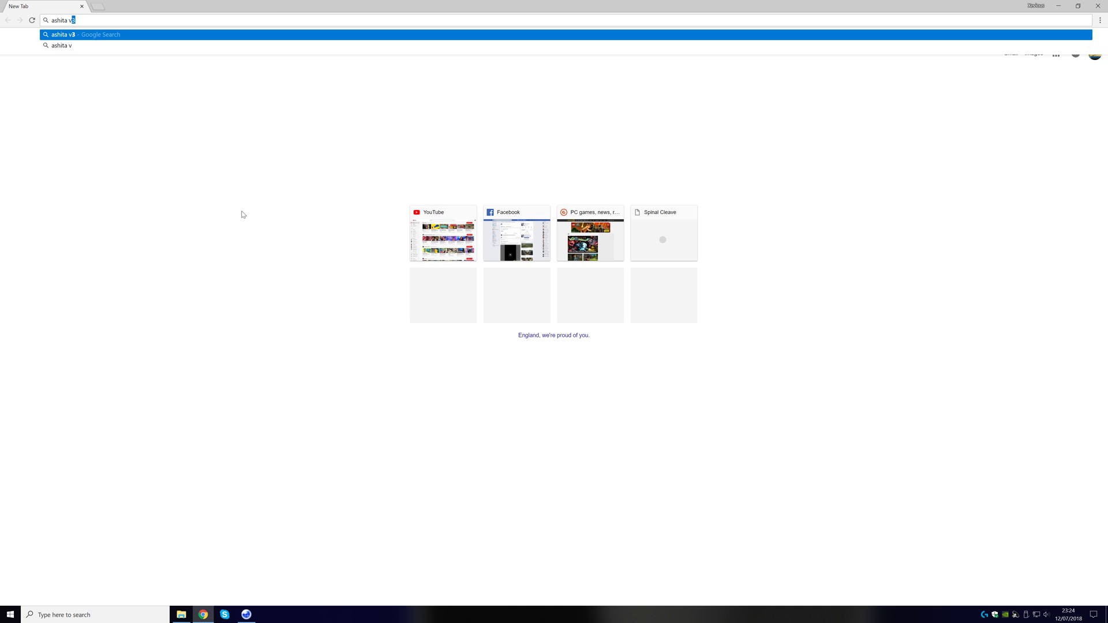
key(Return)
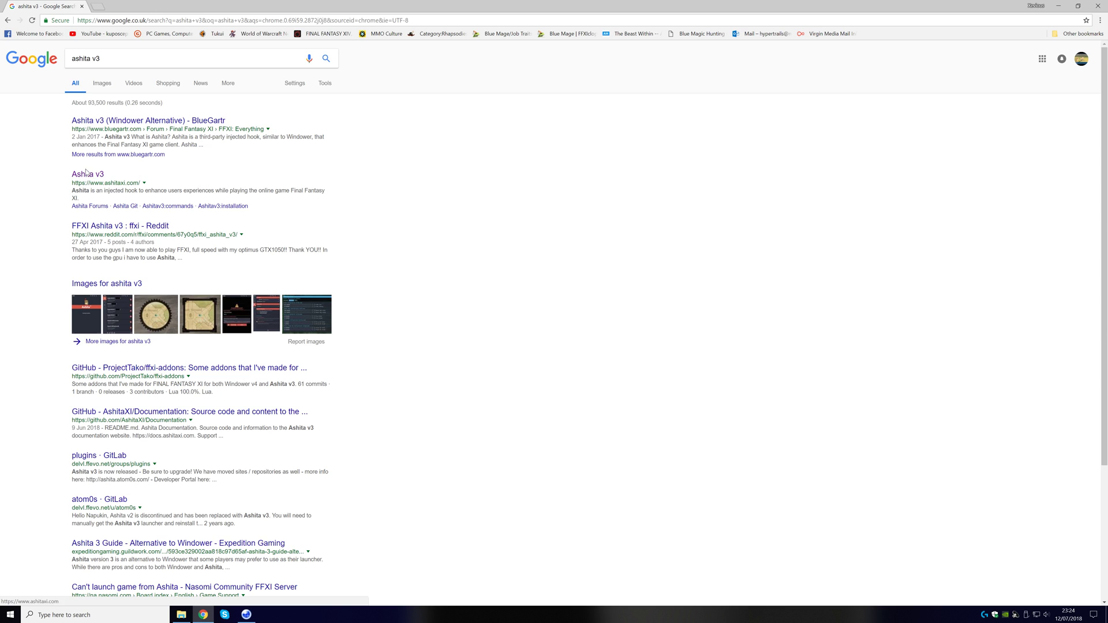
Visit the ashitaxi.com home page, close Chrome, and bring up Ashita.exe's context menu.
click(88, 175)
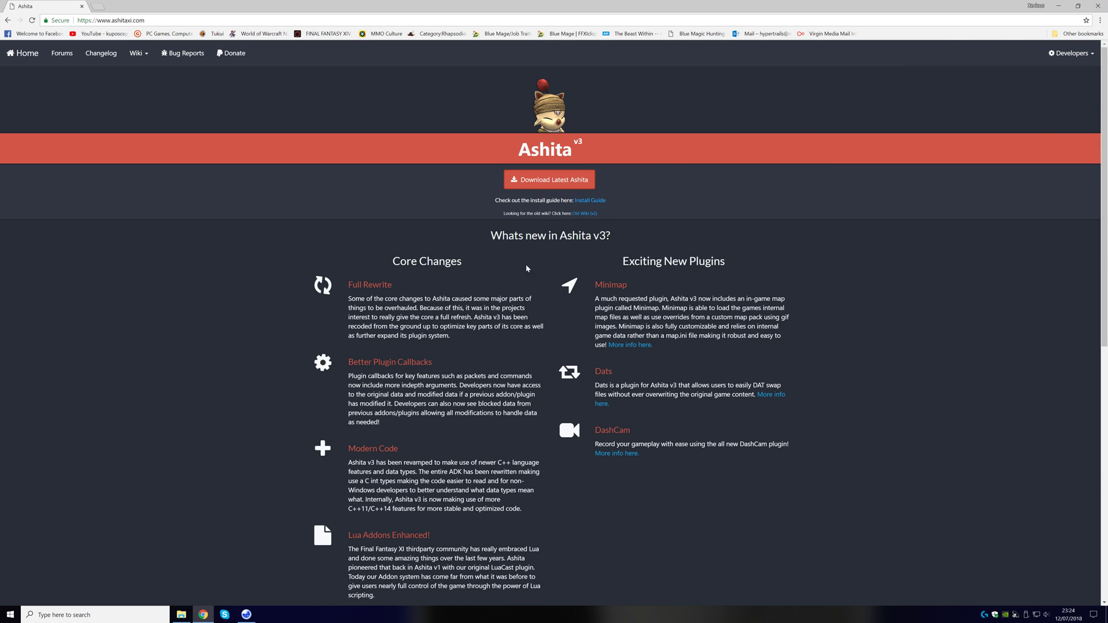
click(1100, 6)
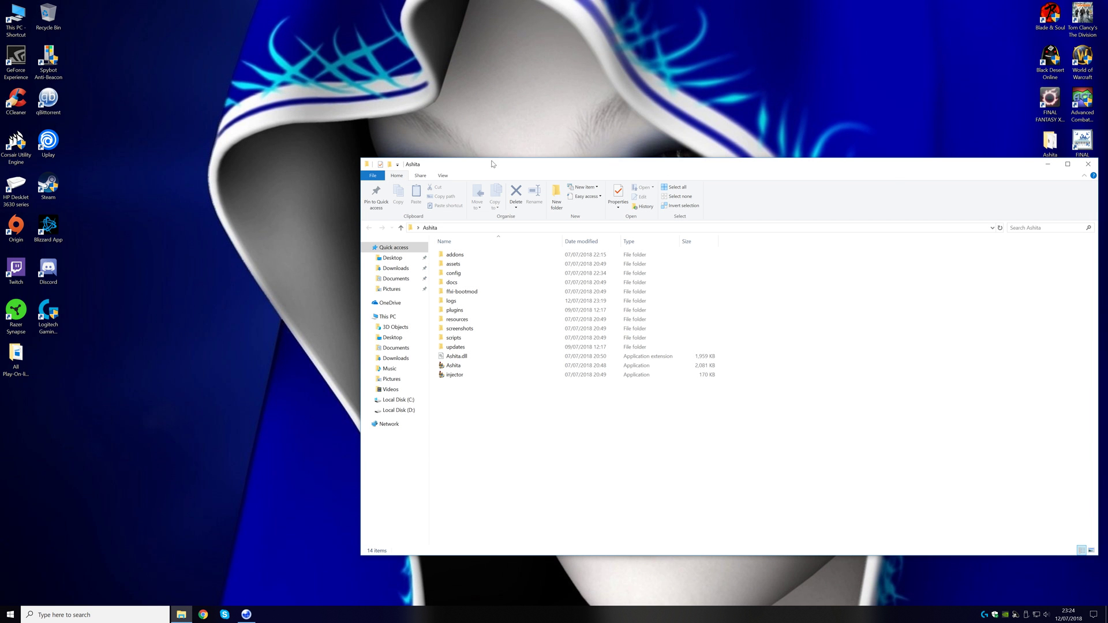
right_click(454, 371)
Run the Ashita launcher as administrator, approve UAC, and close the file browser.
click(485, 390)
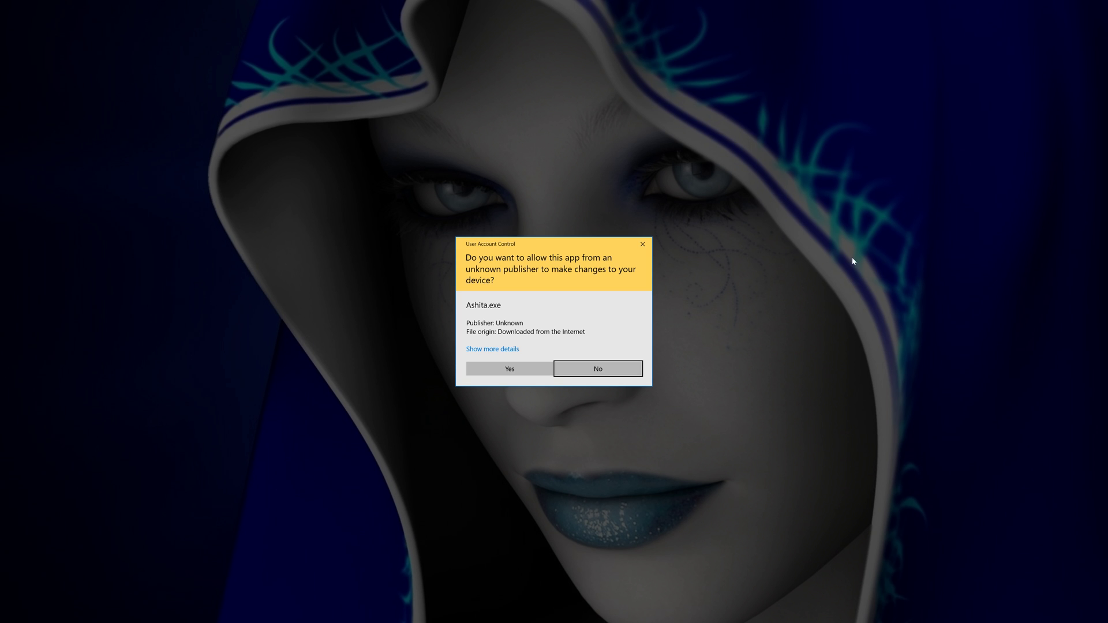
key(alt+y)
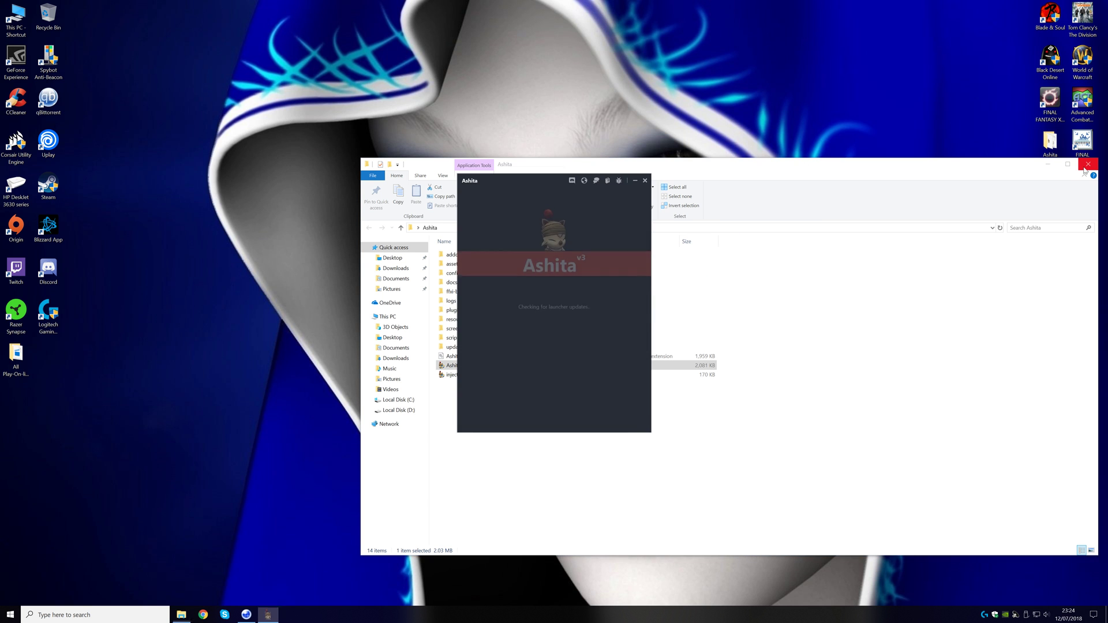
click(1087, 166)
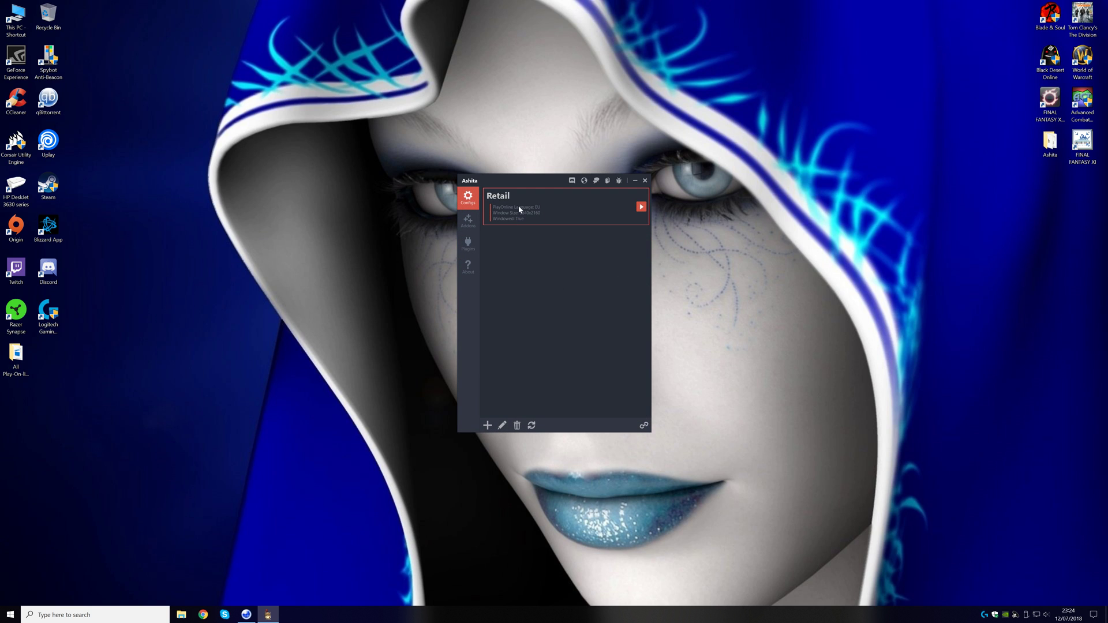
Review the Retail configuration's window settings (3840x2160, windowed) and save it.
click(502, 426)
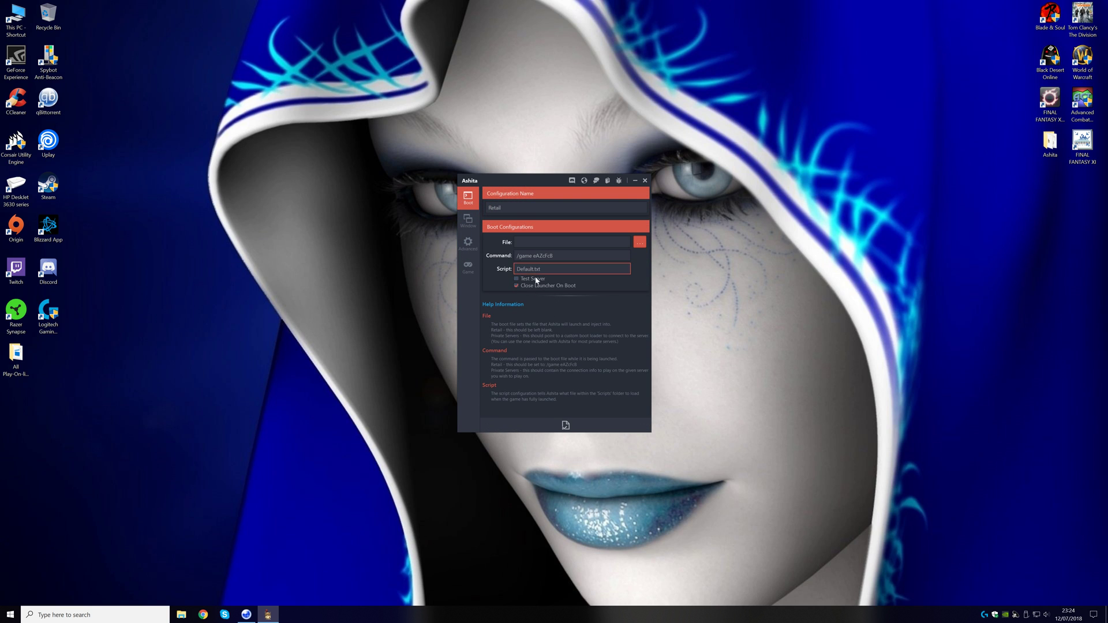
click(477, 224)
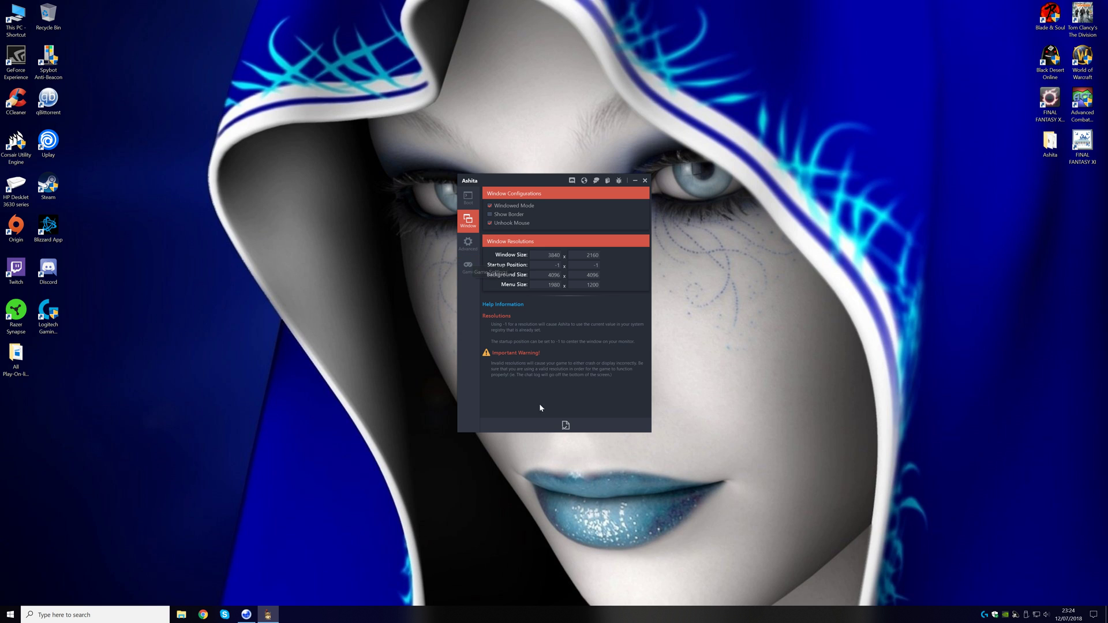
click(566, 425)
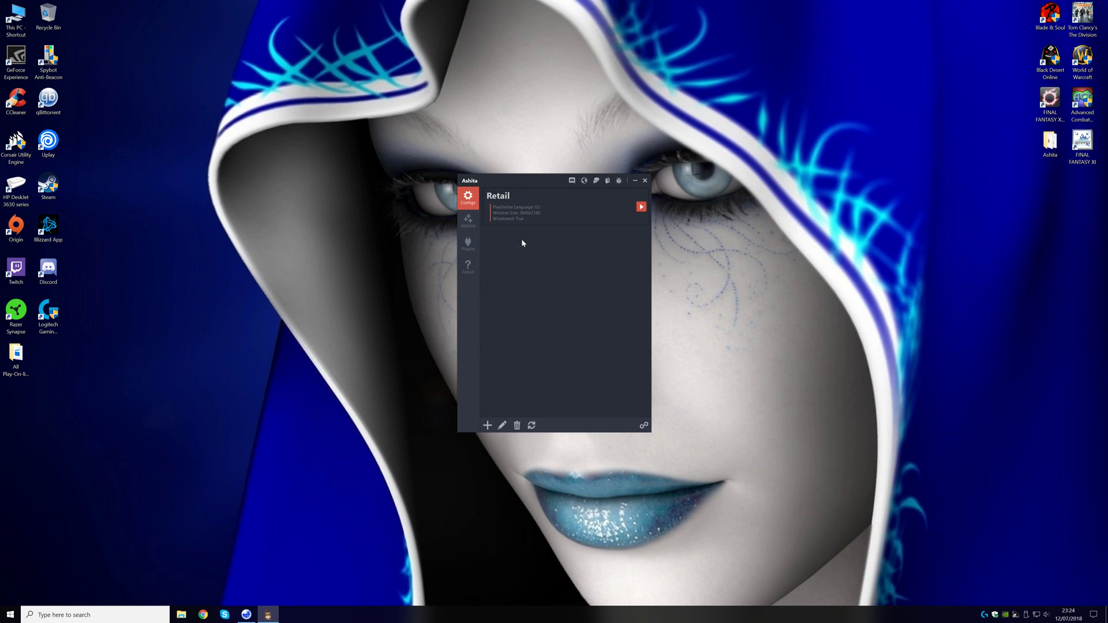
Confirm the Affinity plugin appears under Plugins, then launch the Retail configuration.
click(468, 247)
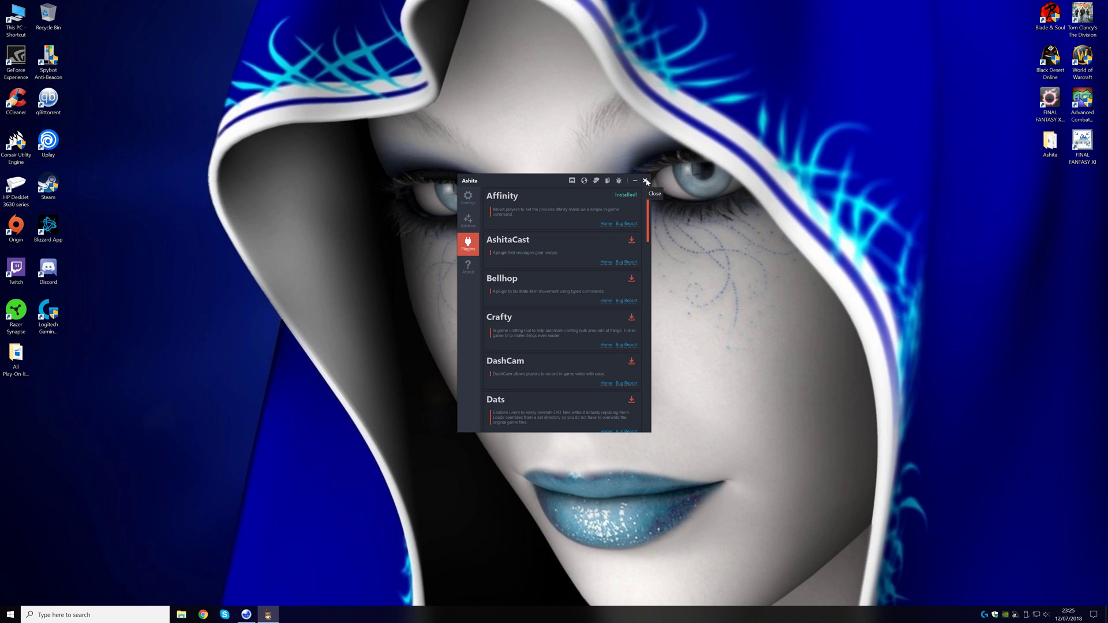
click(468, 198)
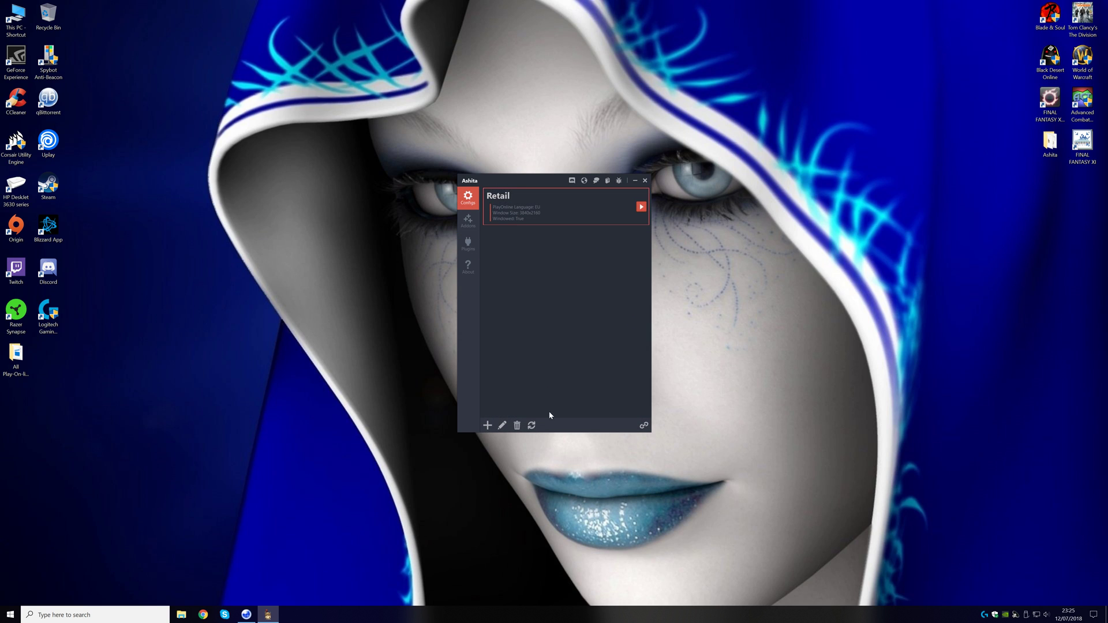
click(642, 207)
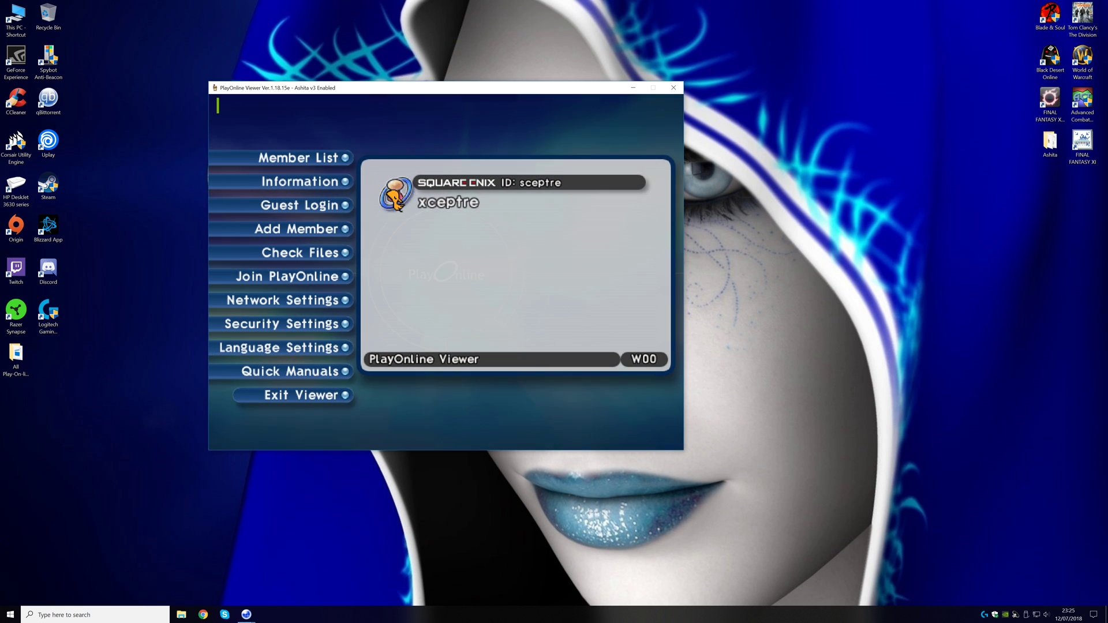
Select the member and connect to PlayOnline with the account password and one-time password.
click(444, 202)
click(302, 210)
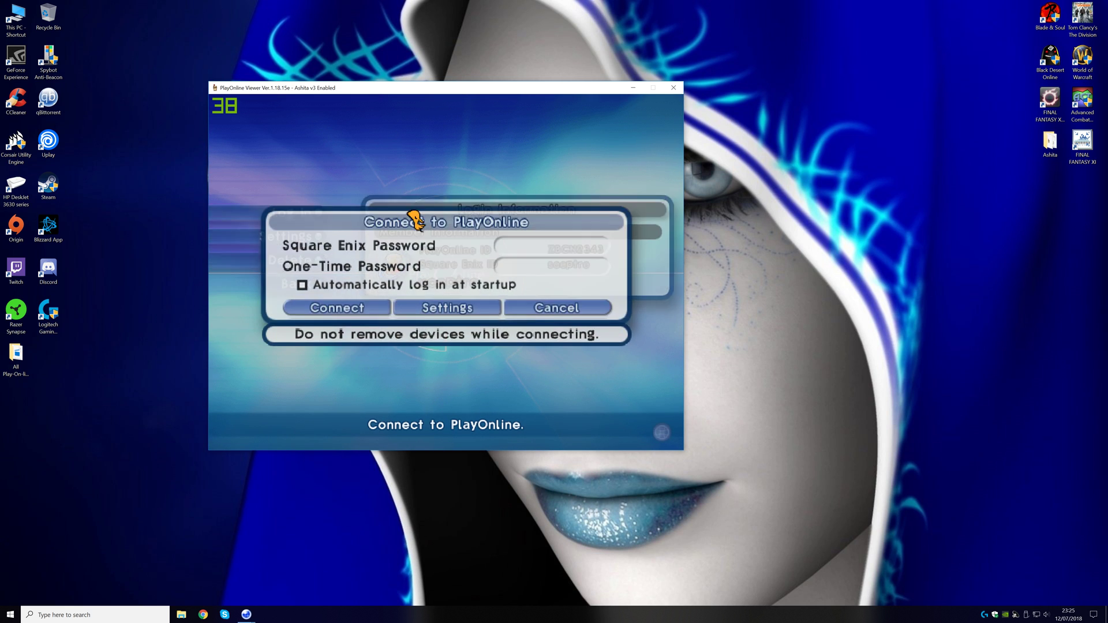
click(522, 246)
text(******)
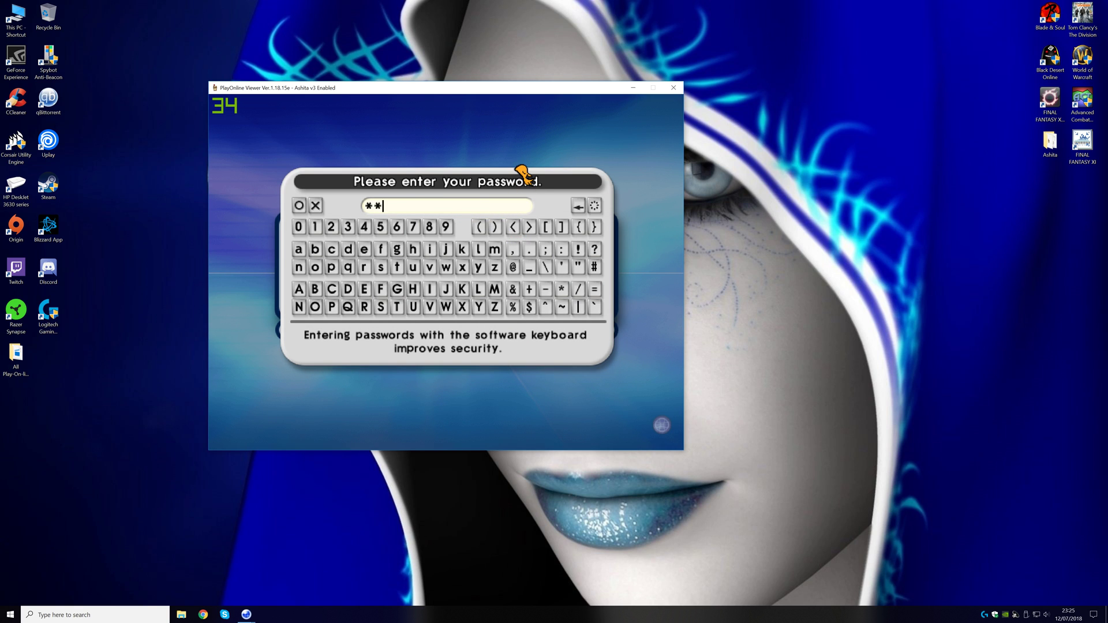
text(***)
key(Return)
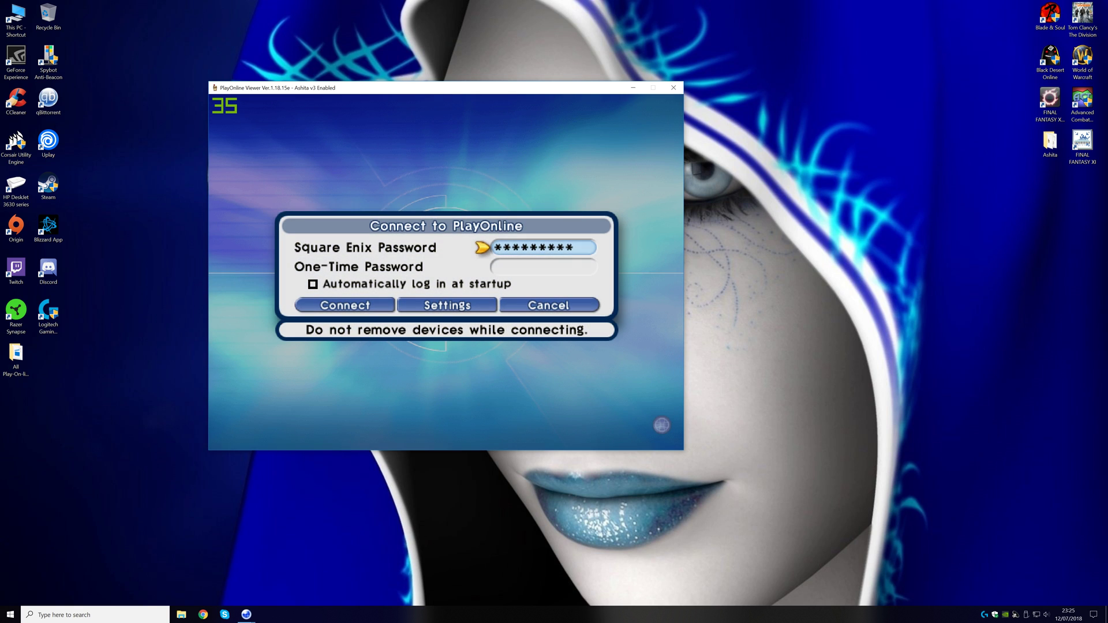
click(538, 269)
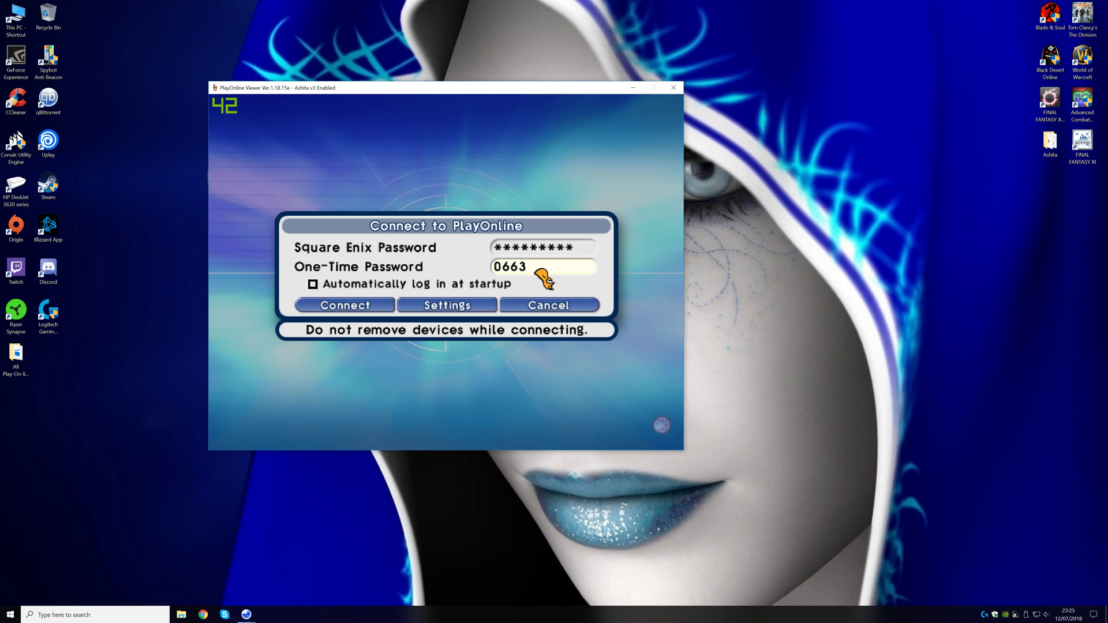
click(312, 304)
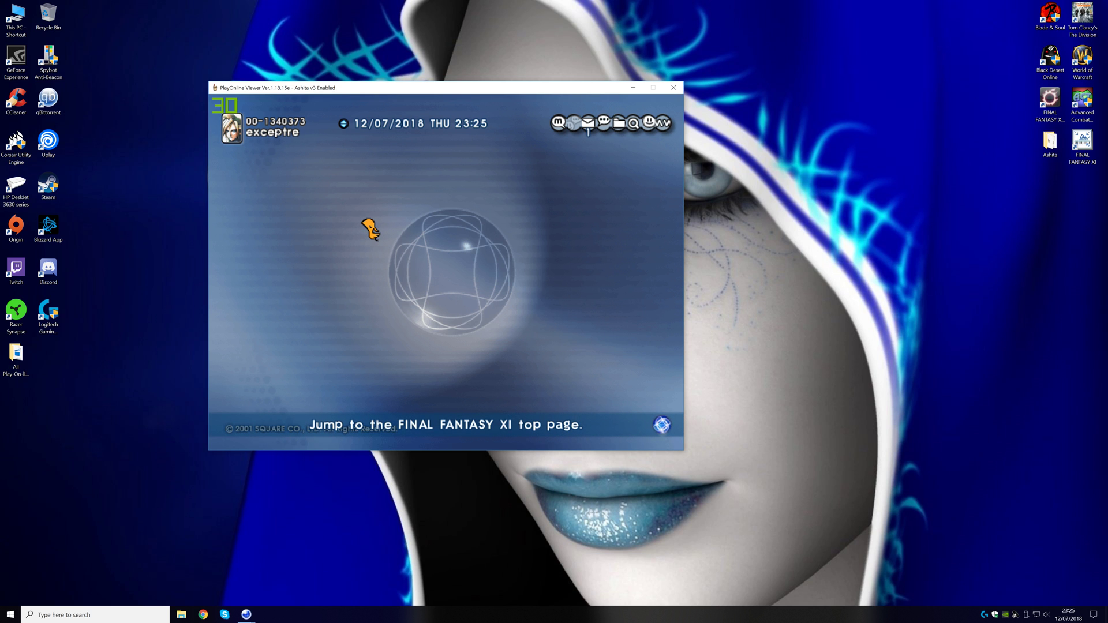
Open the FINAL FANTASY XI page, press Play, dismiss the notice, and accept the user agreement.
key(Return)
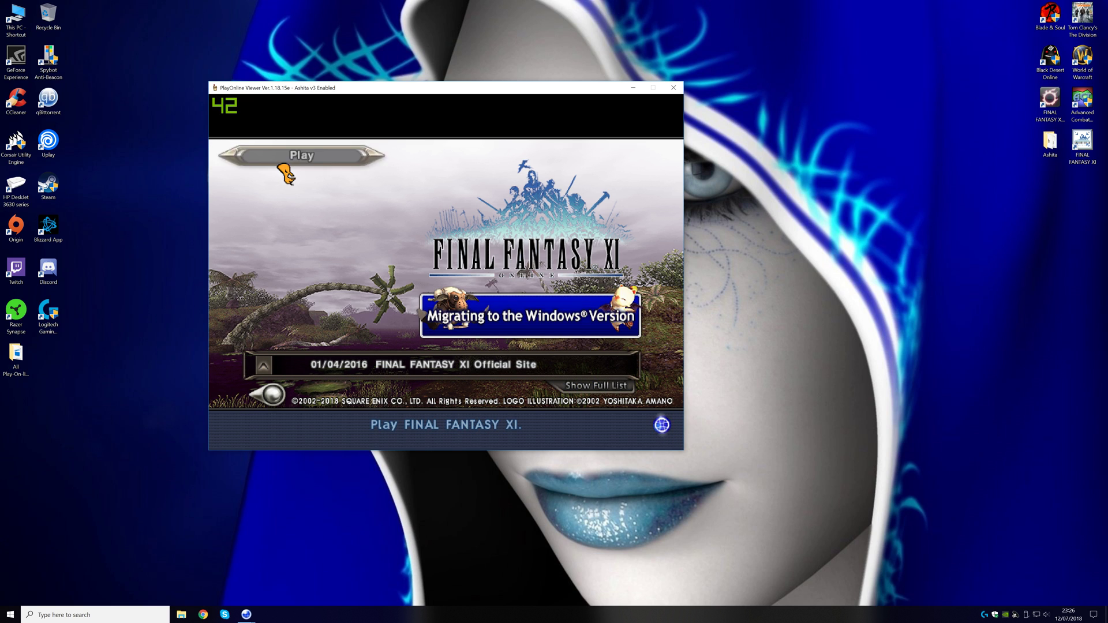
click(286, 162)
click(366, 379)
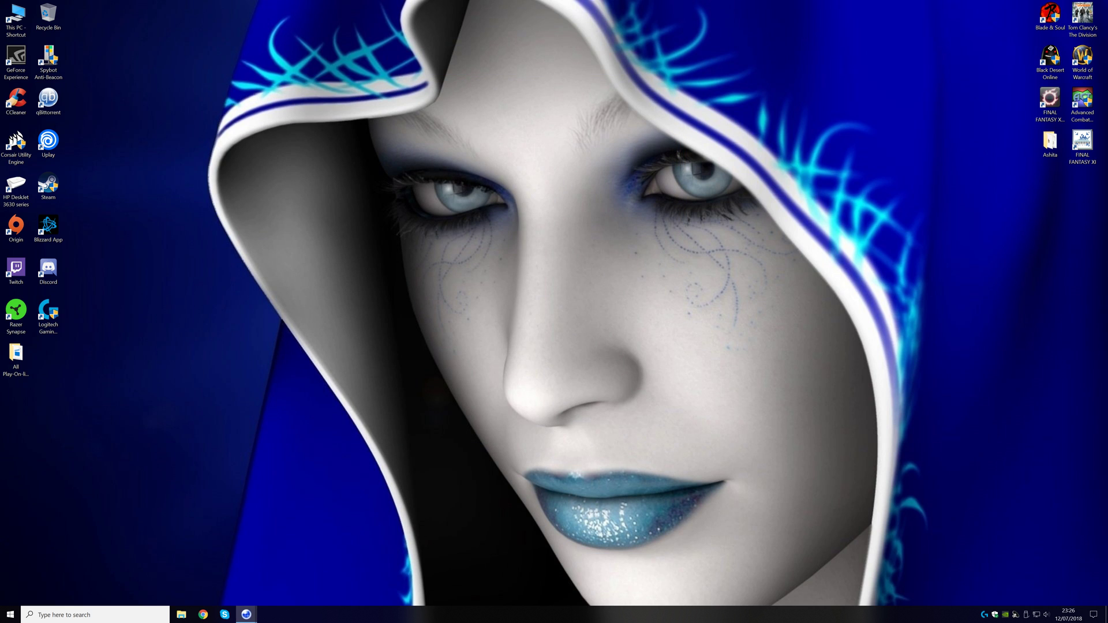
key(Return)
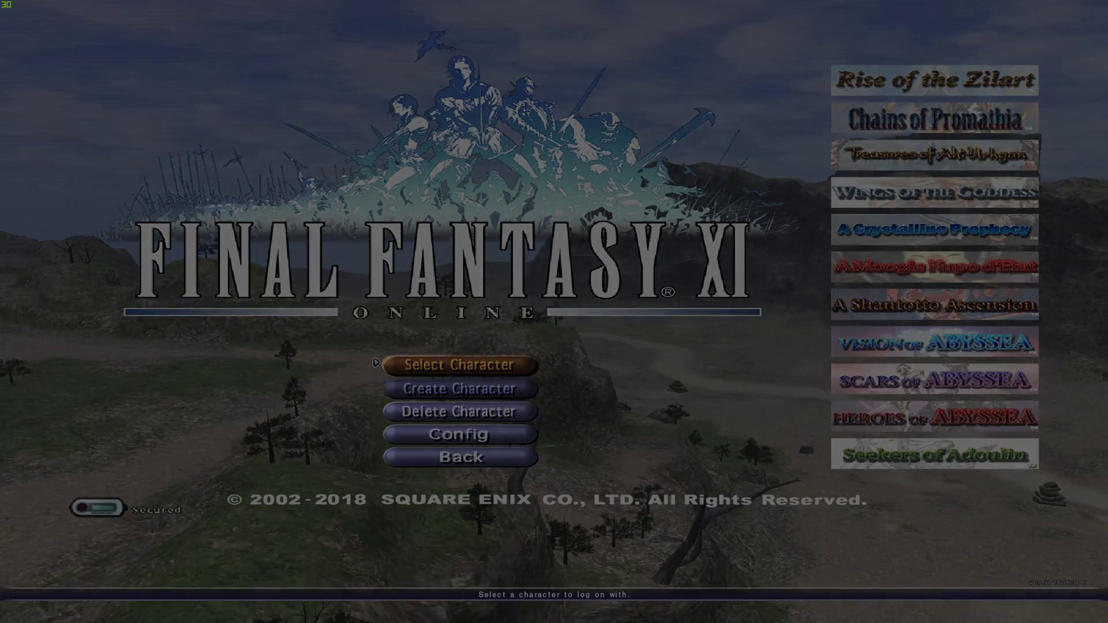
Proceed from the title menu into character selection to log the character in.
key(Return)
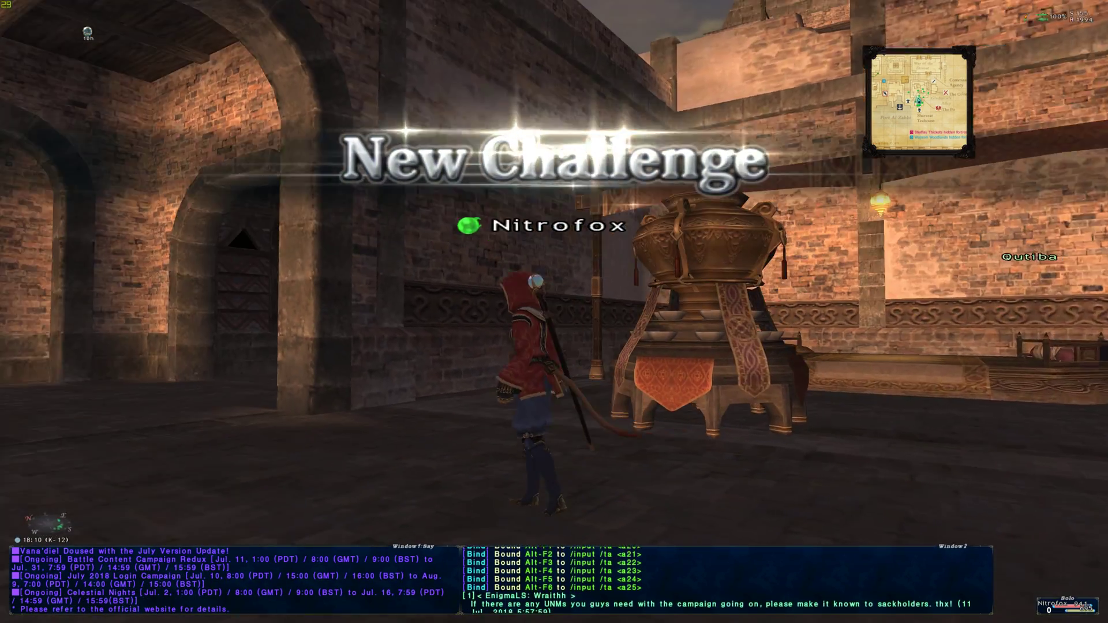
Run from the plaza past the market stalls, through the archway and room, along the terrace.
key(s)
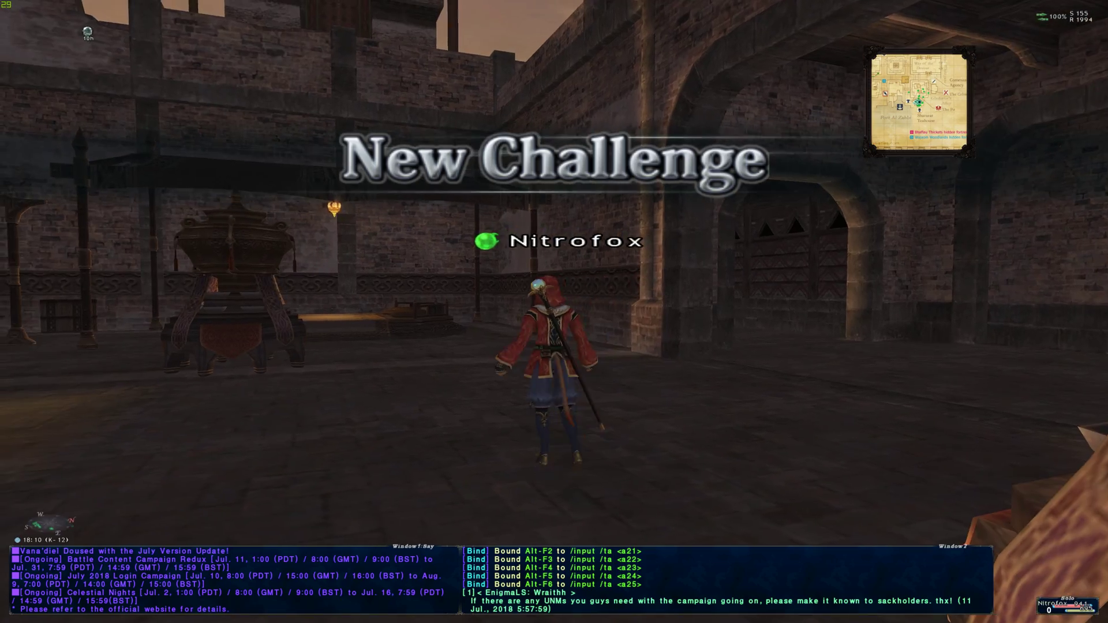
key(a)
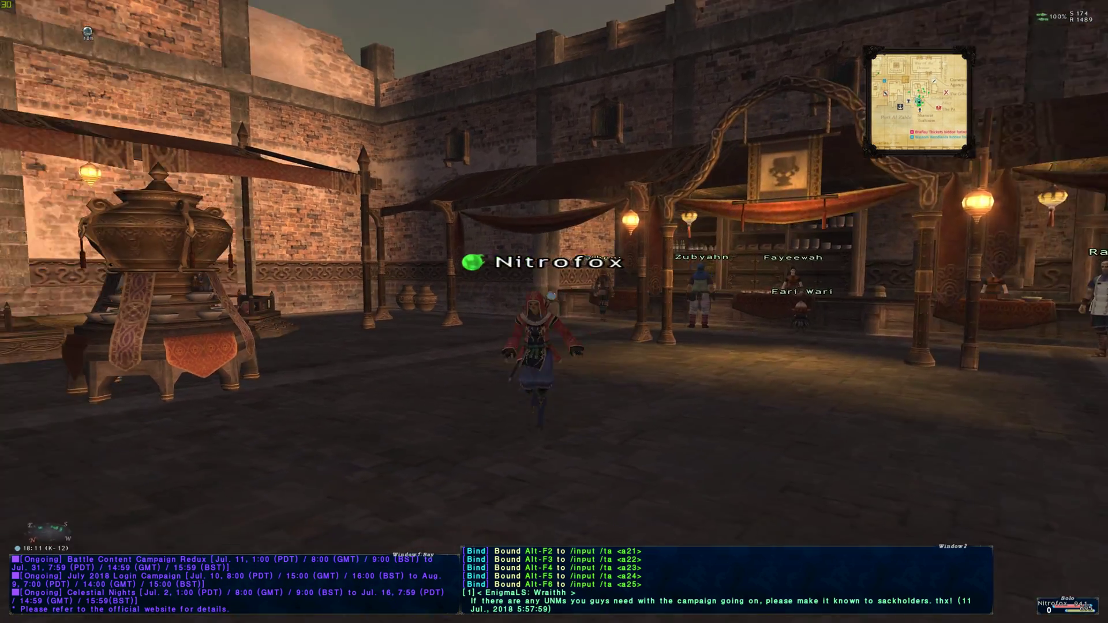
key(a)
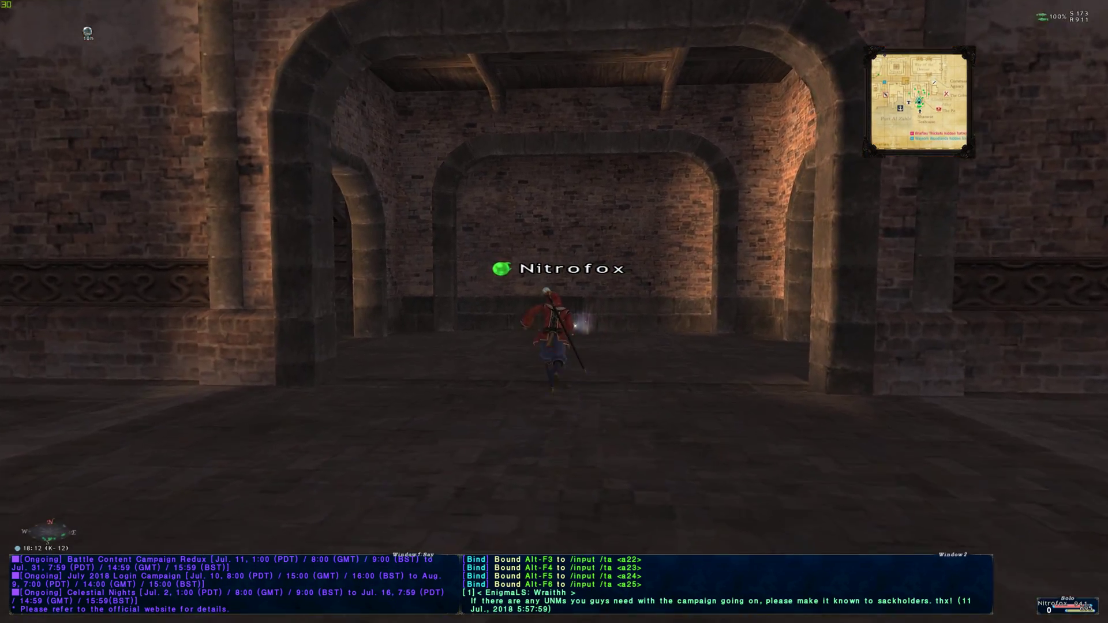
key(d)
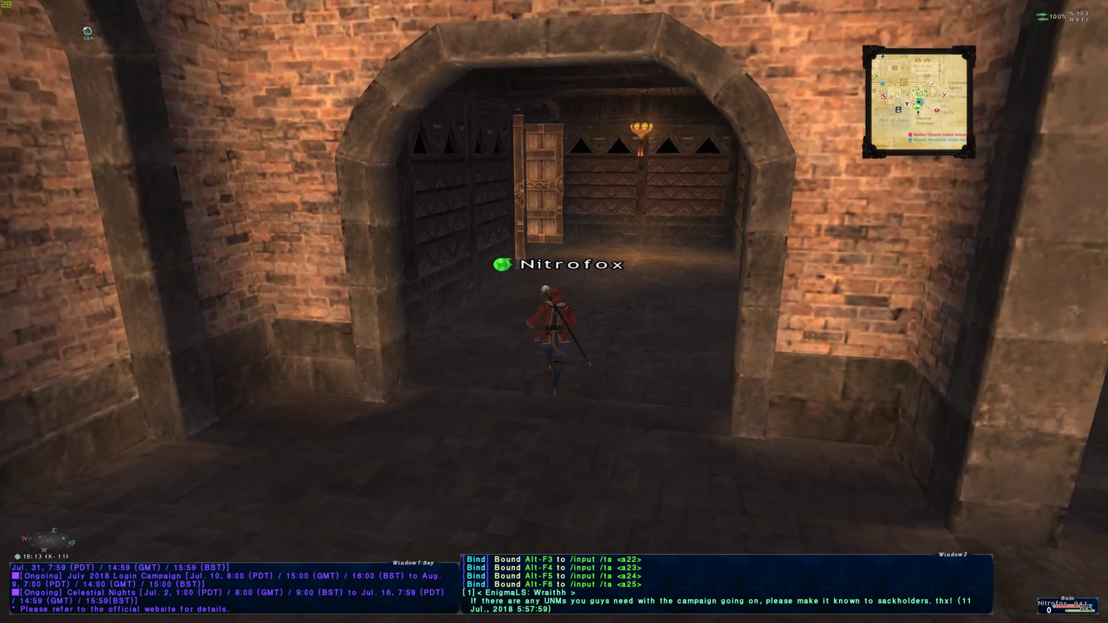
key(a)
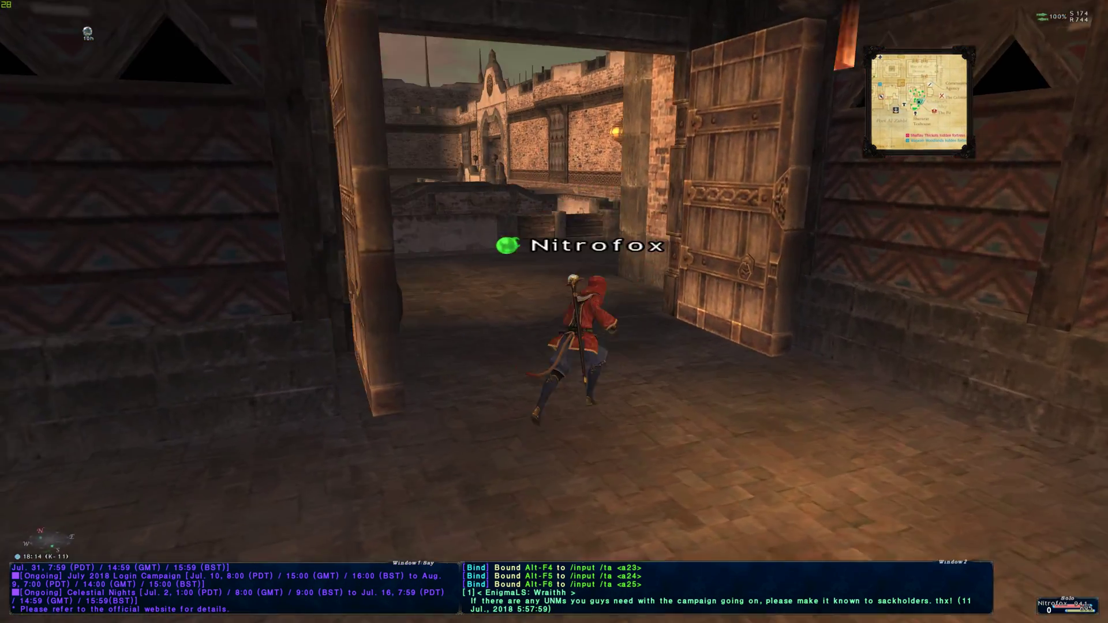
key(a)
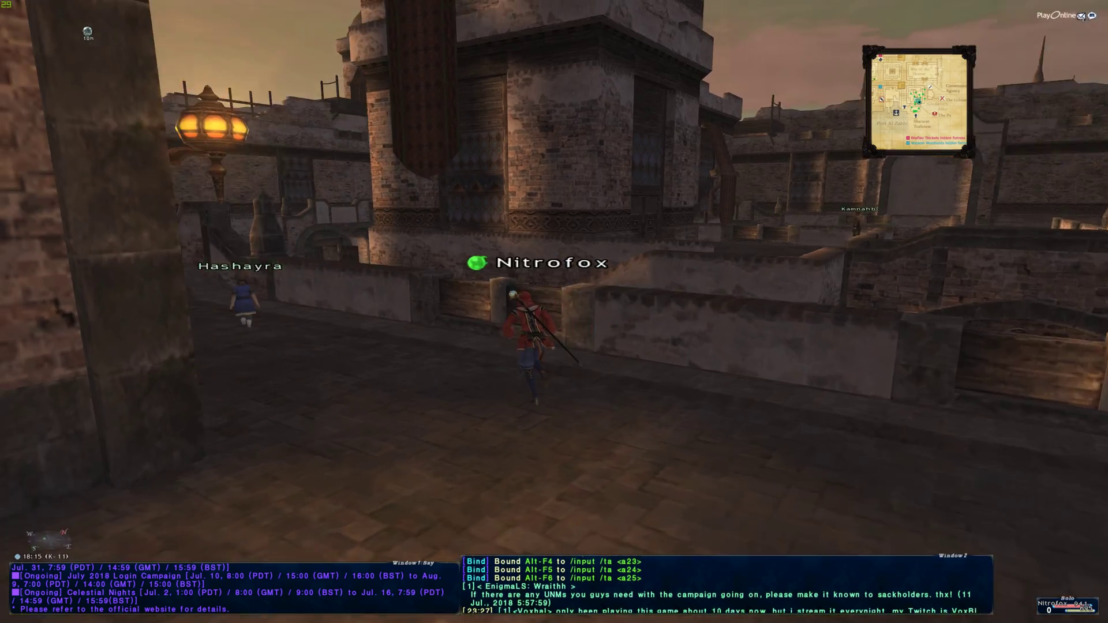
key(a)
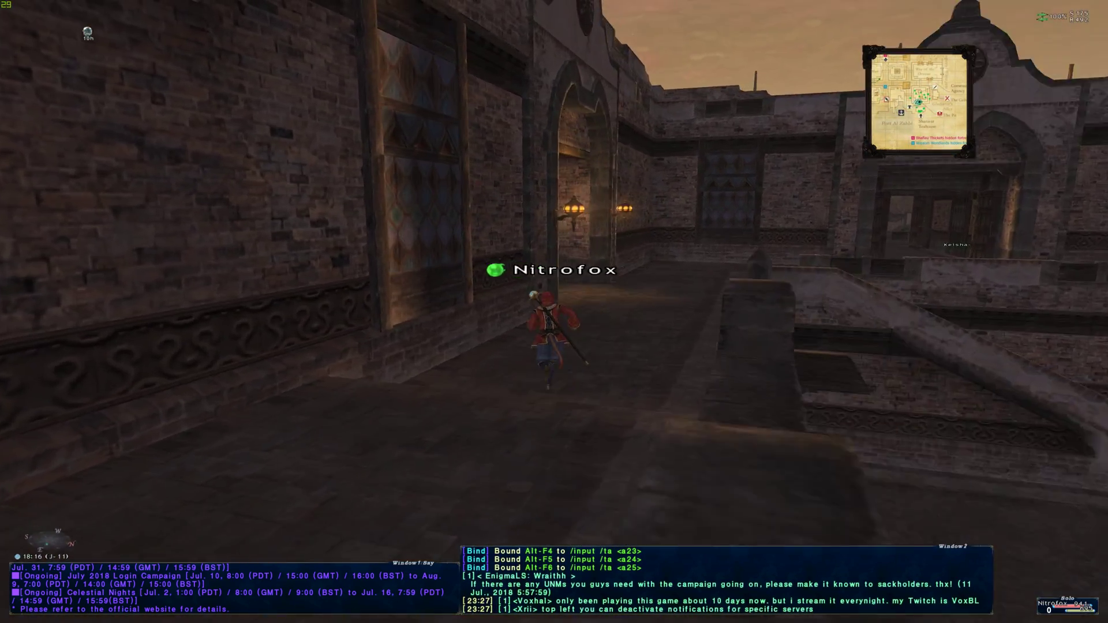
key(a)
key(a)
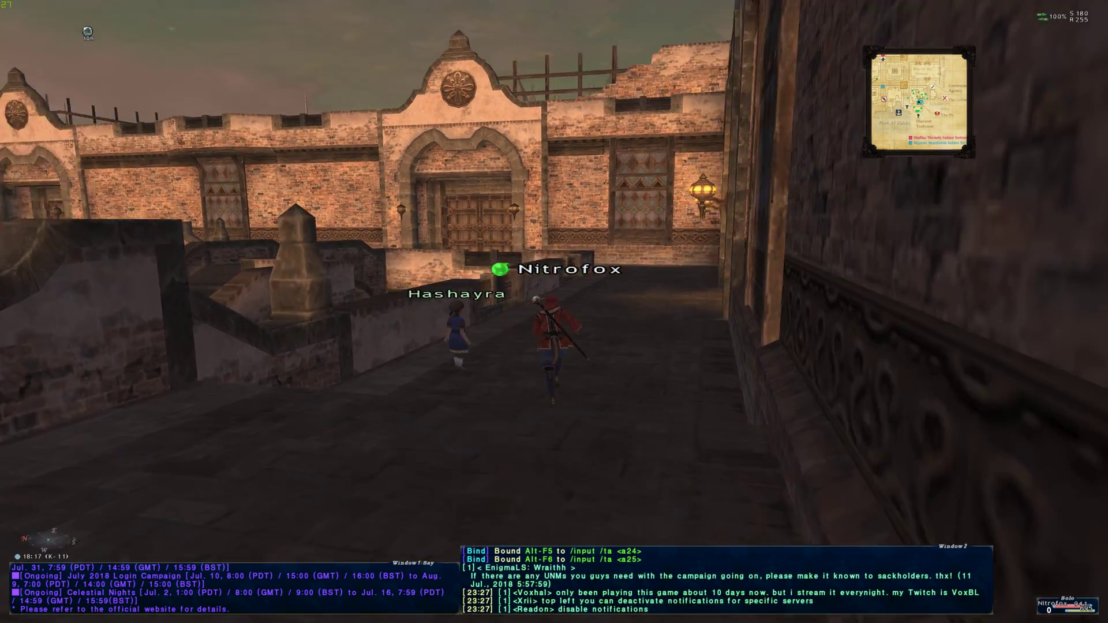
key(a)
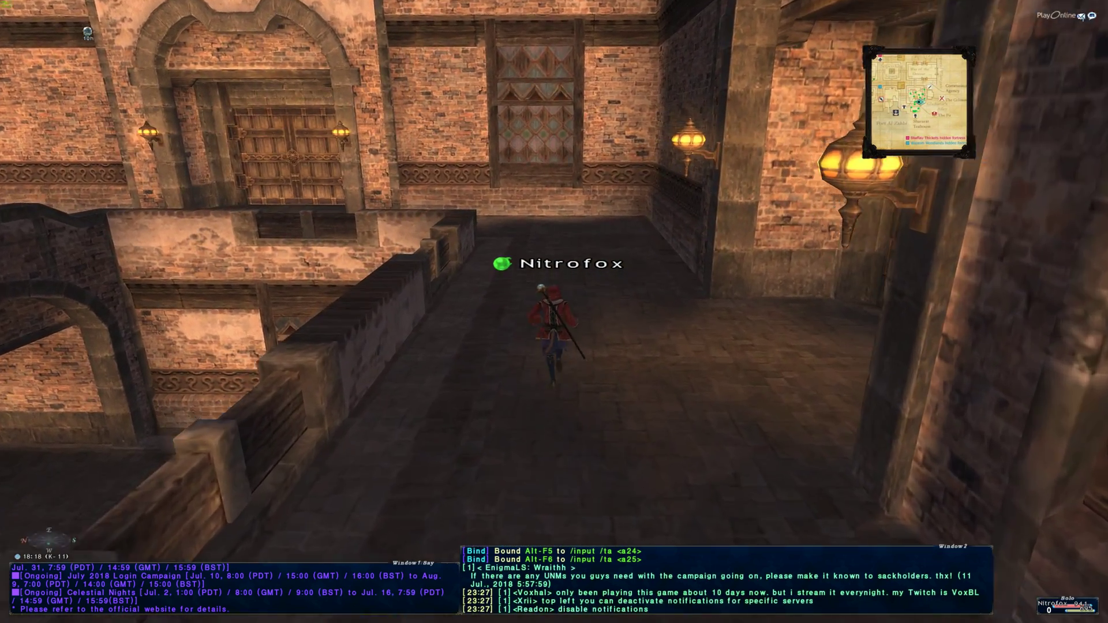
key(a)
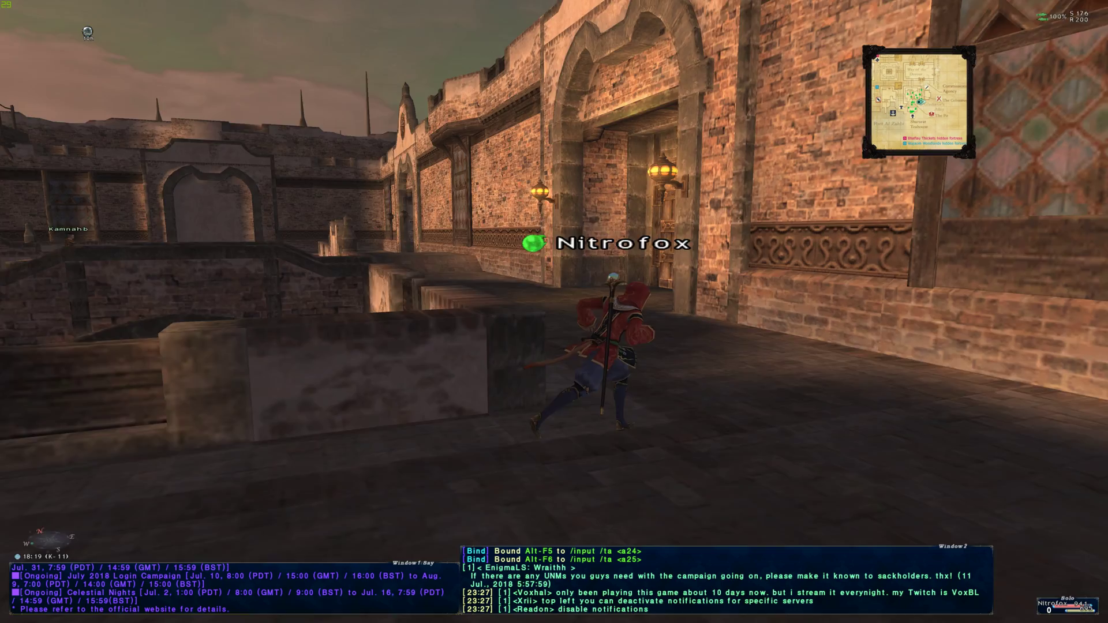
Run along the lantern walkway and down the brick corridor past Hashayra.
key(w)
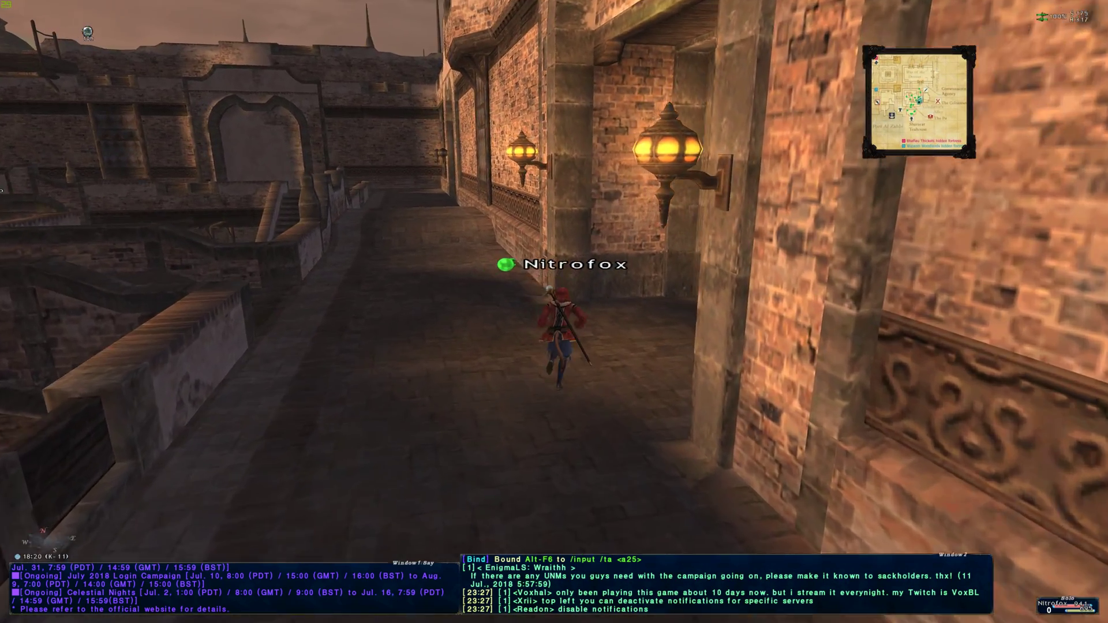
key(a)
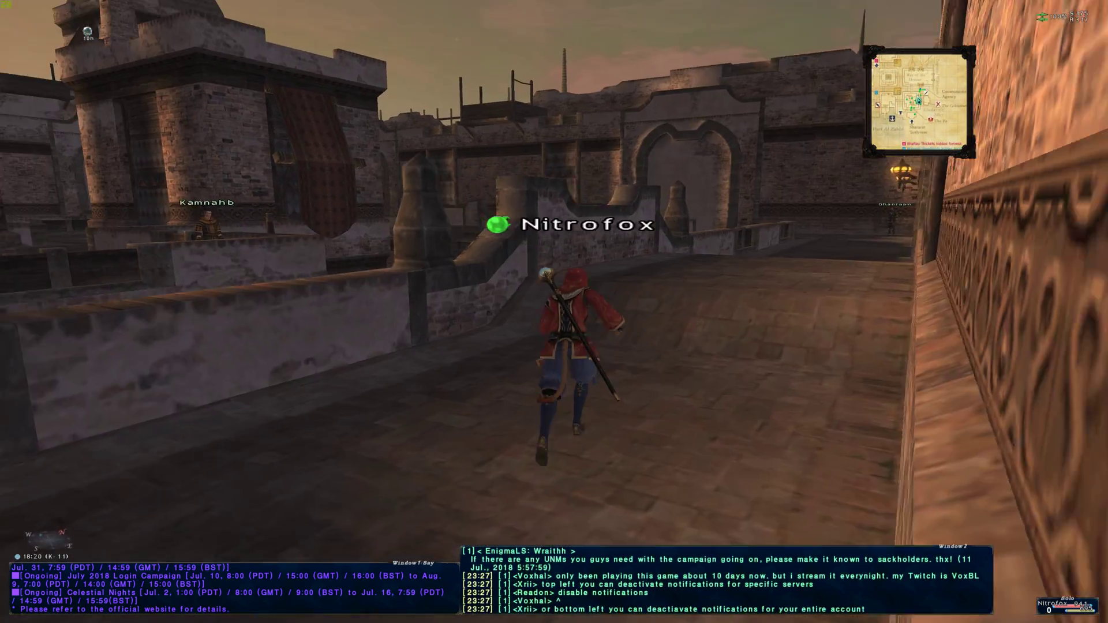
key(d)
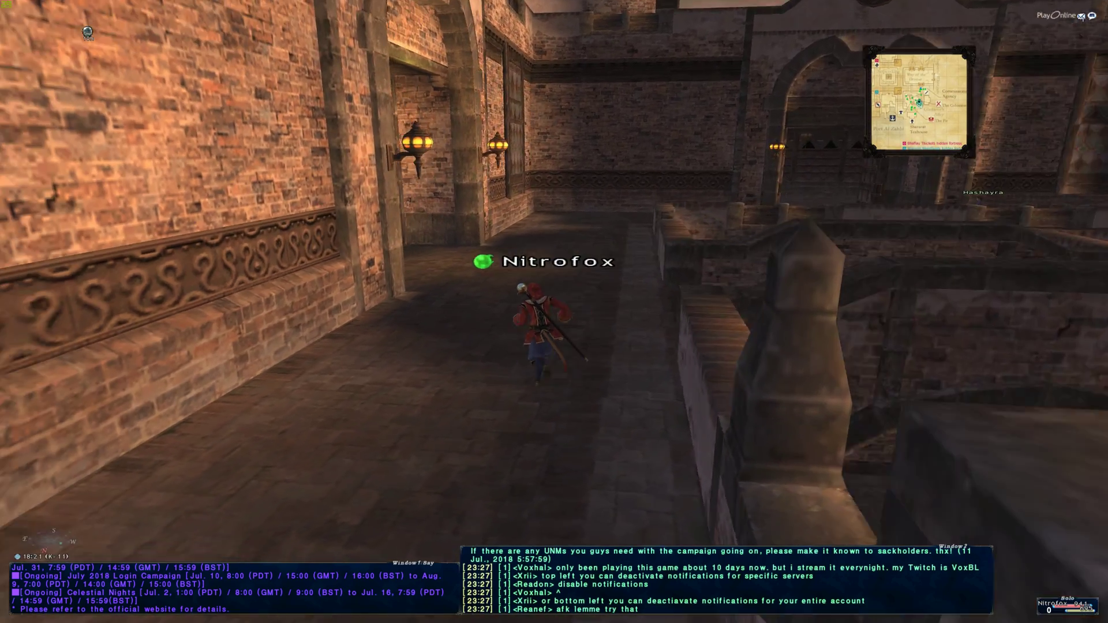
key(w)
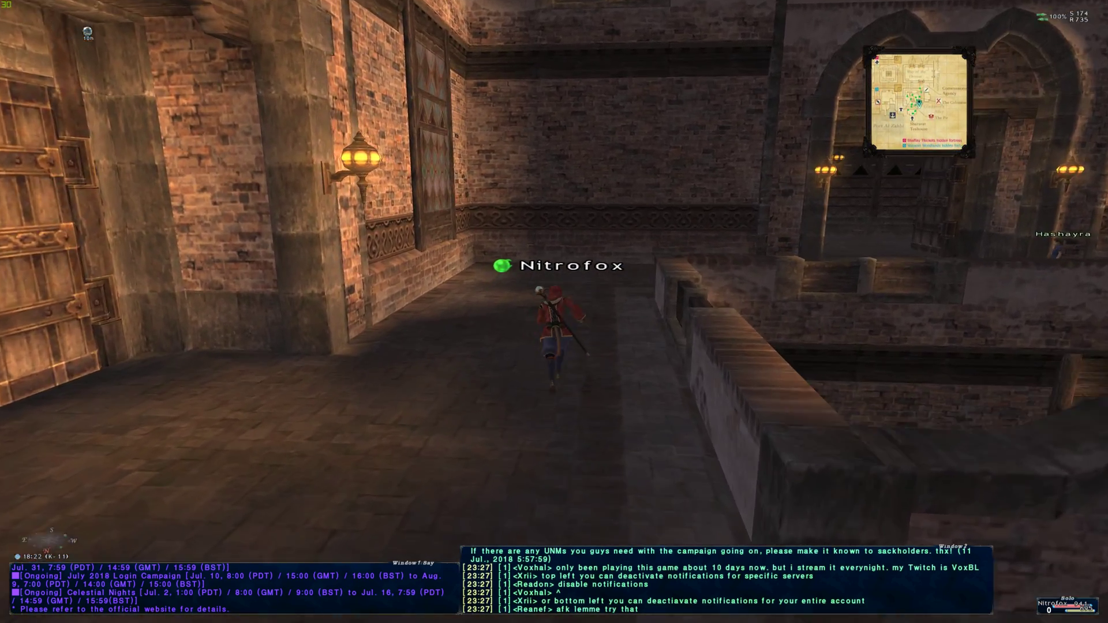
key(d)
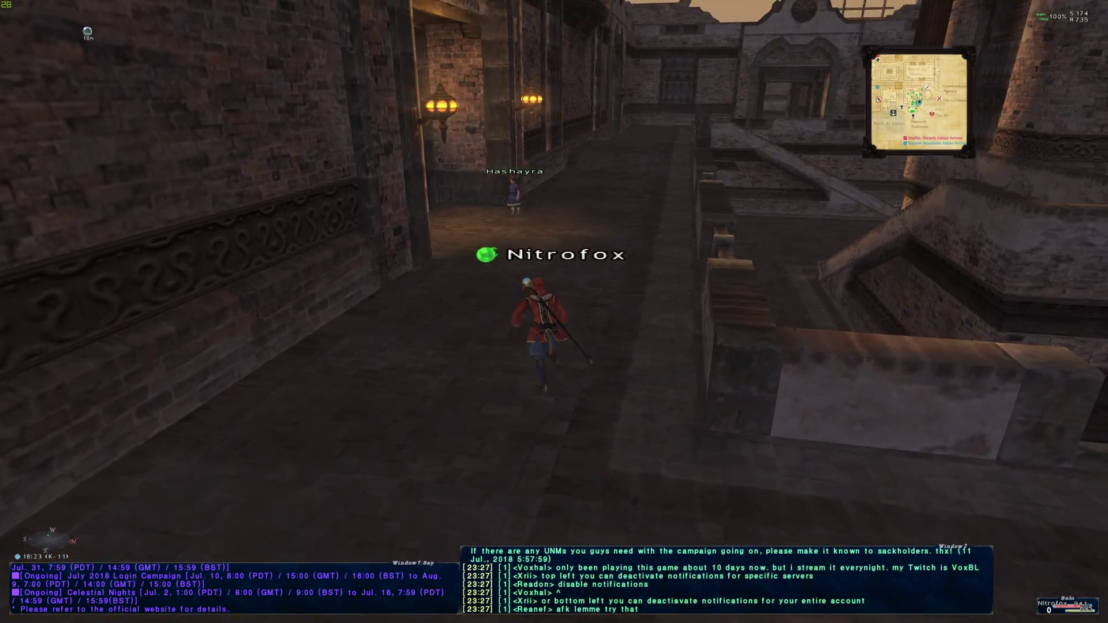
key(w)
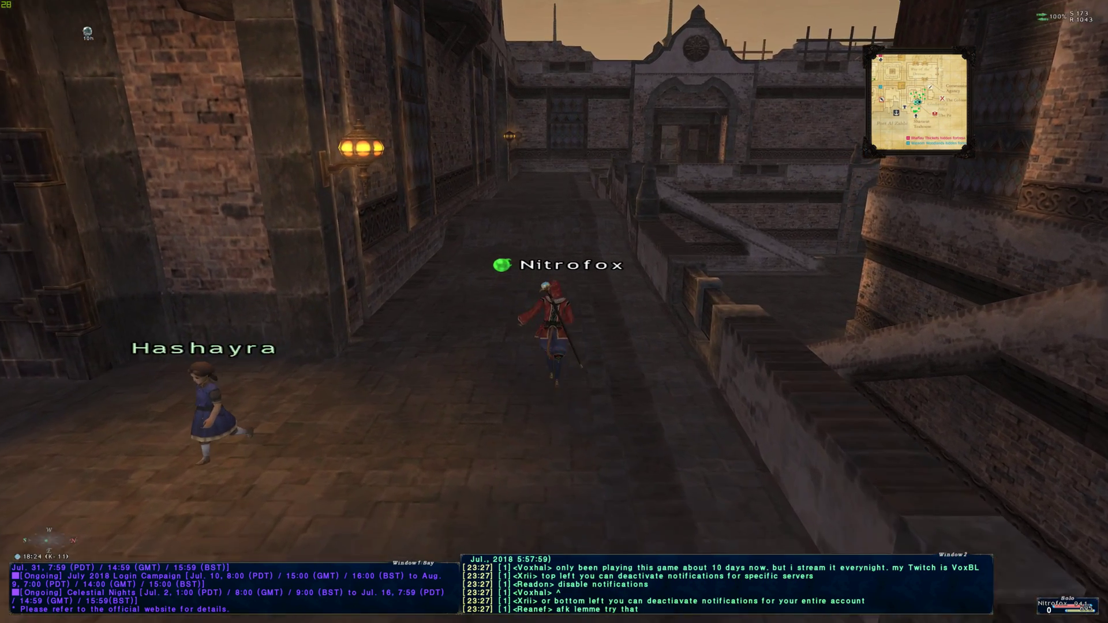
key(w)
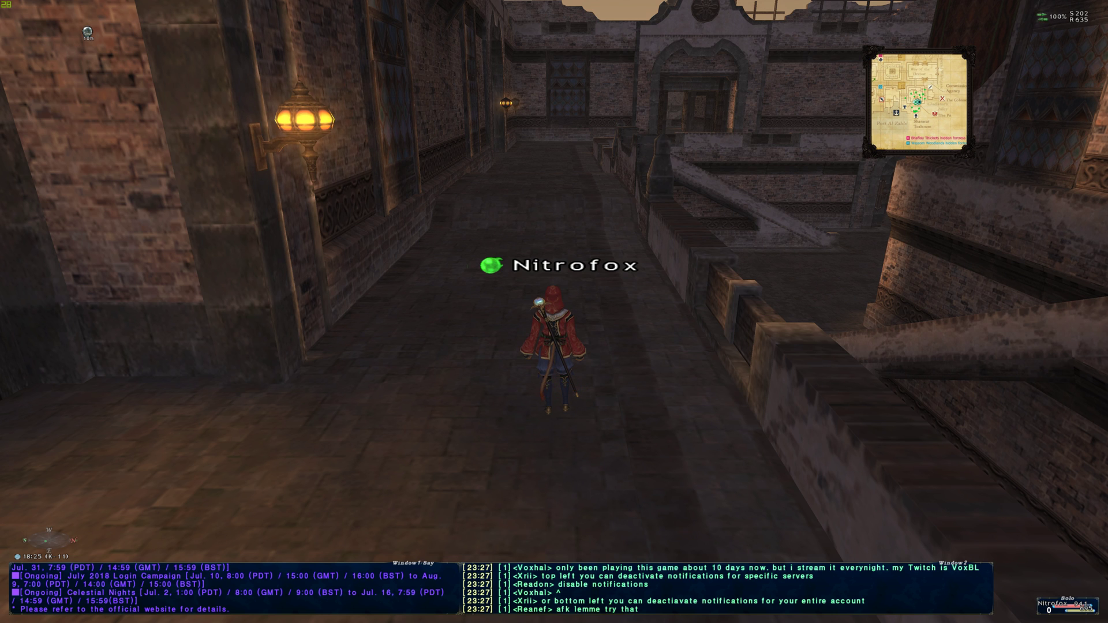
Enter /affinity 2 in chat to limit Final Fantasy XI to one CPU core.
text(/affil)
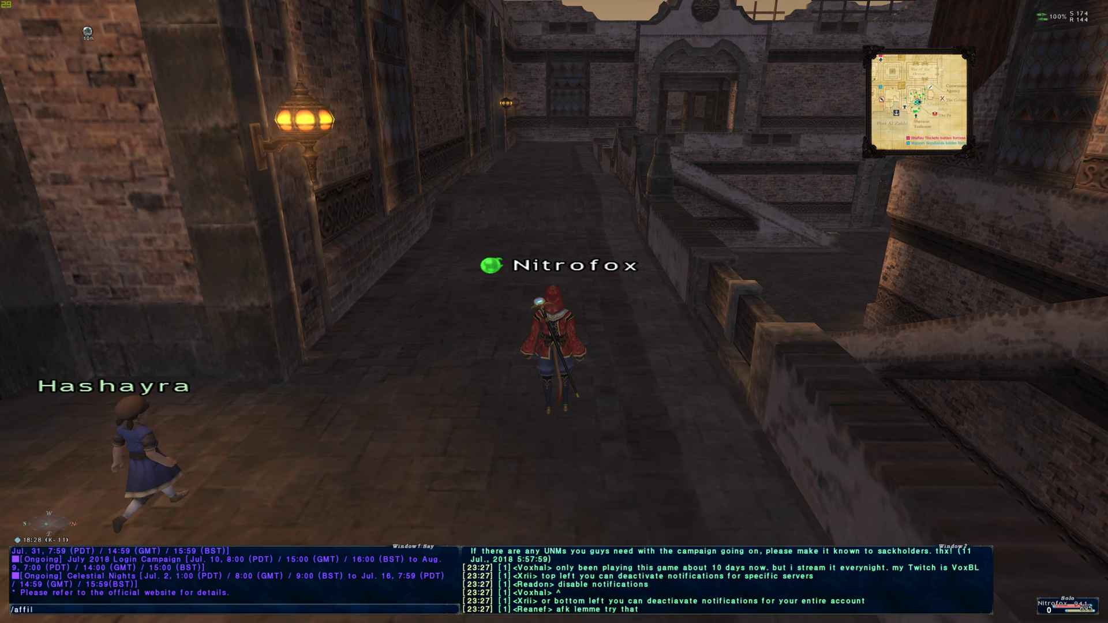
key(Return)
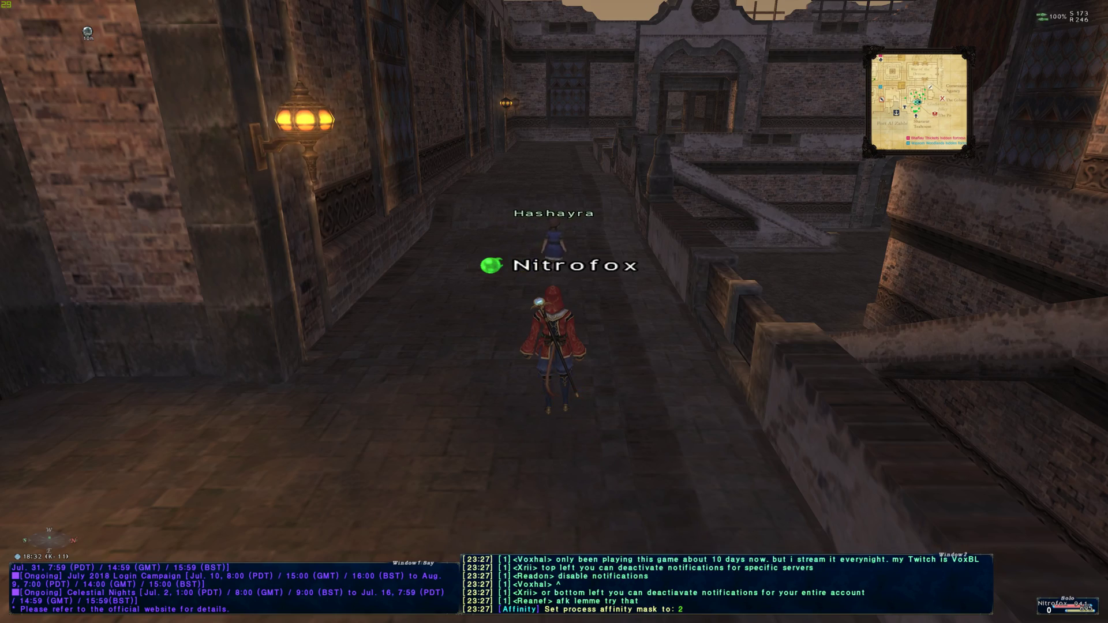
key(a)
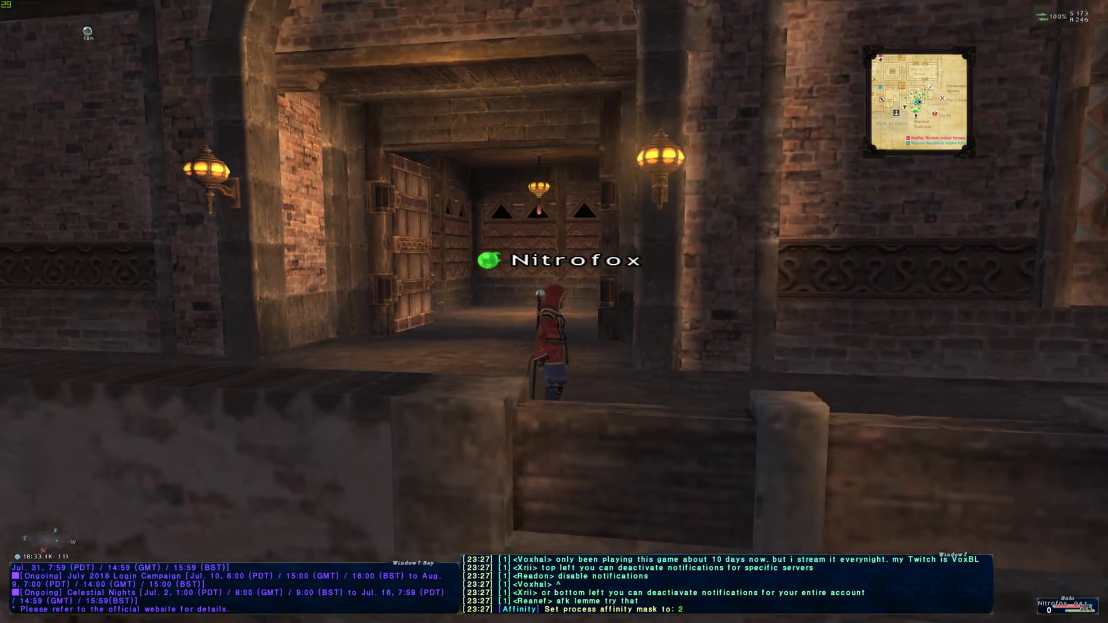
Run down the corridor past Hashayra and along the walkway toward the lit lamps.
key(a)
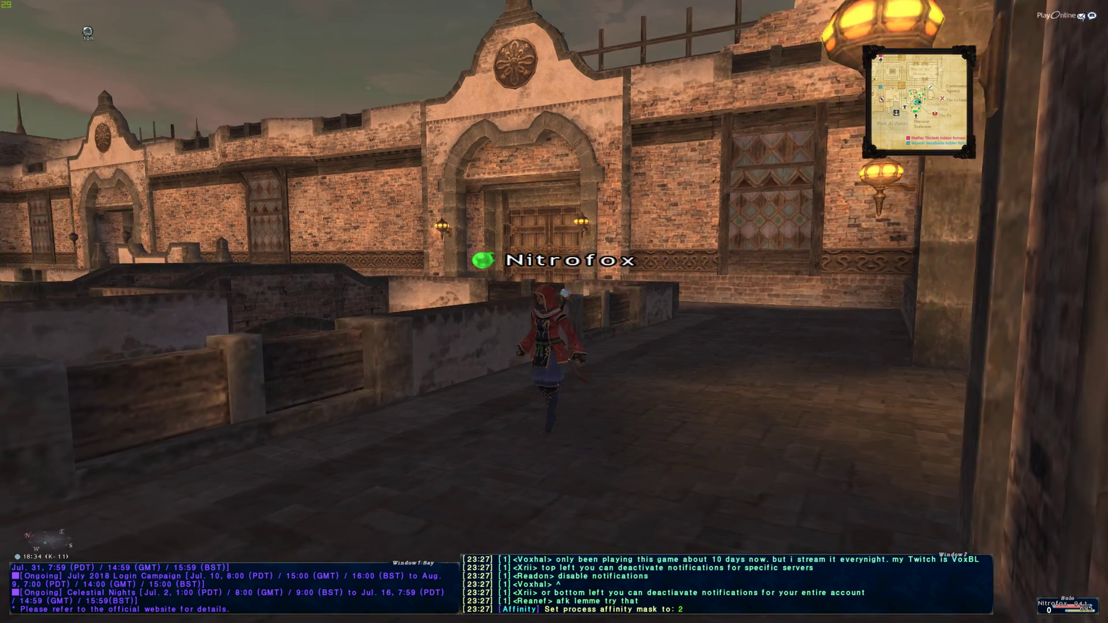
key(w)
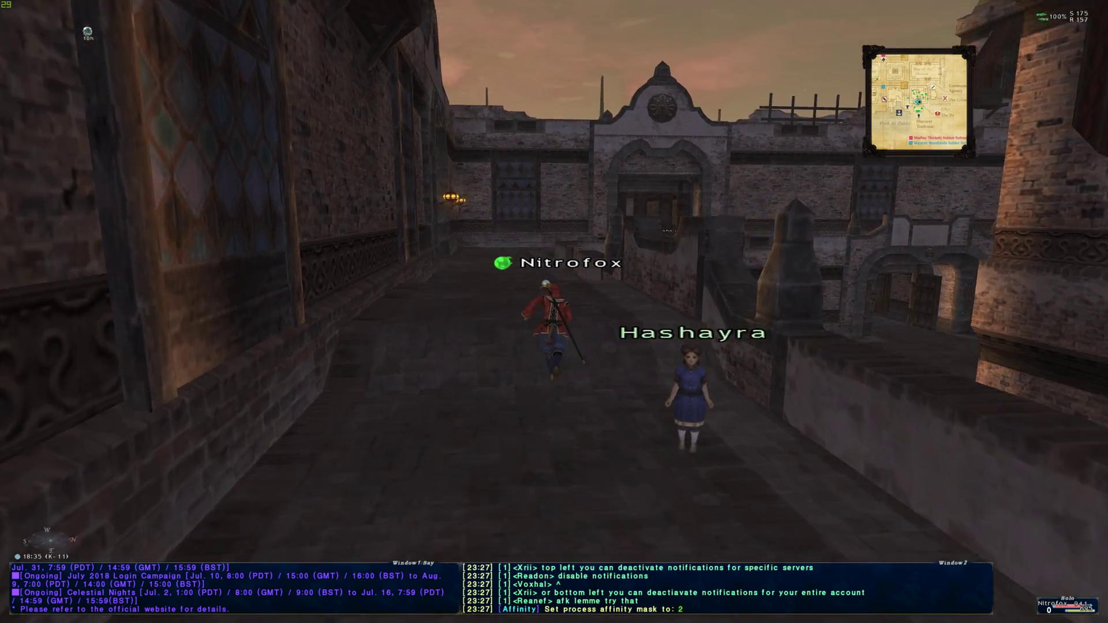
key(a)
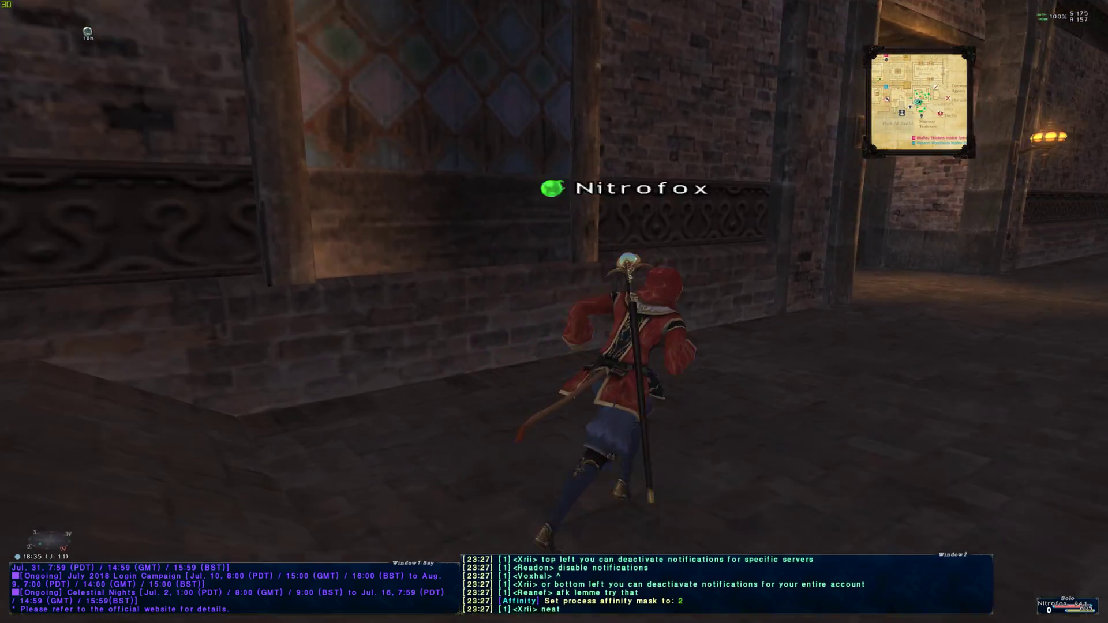
key(w)
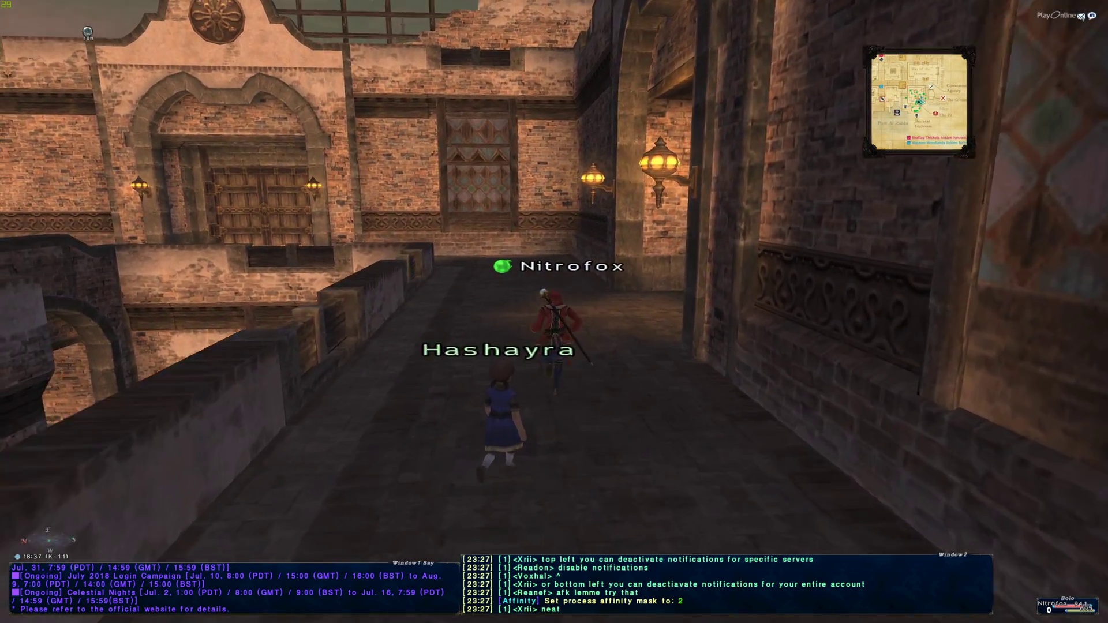
key(w)
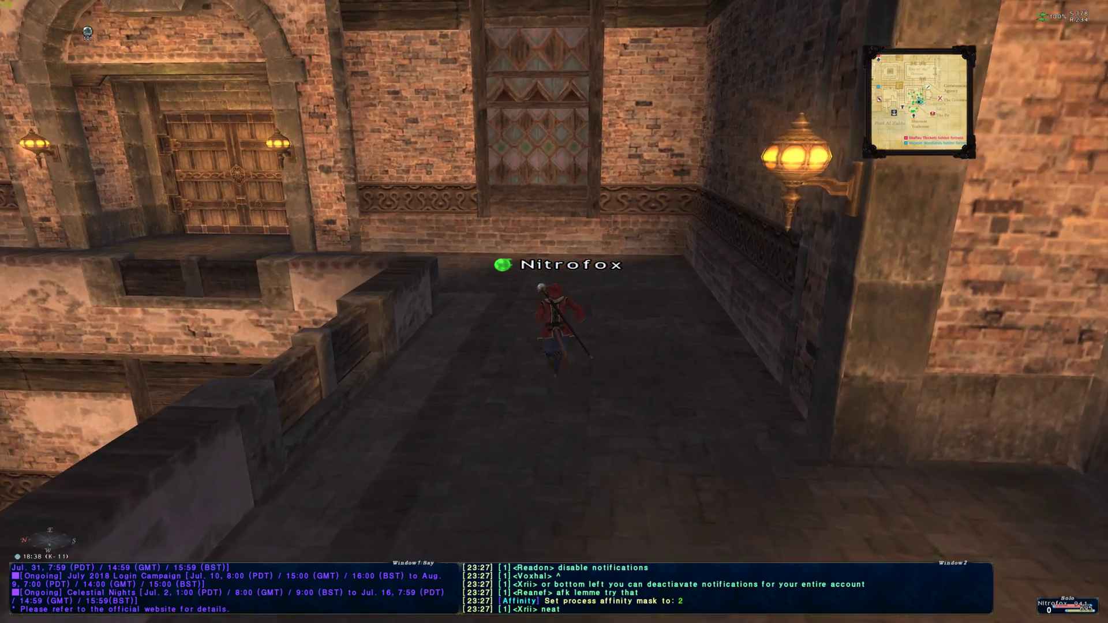
key(a)
key(w)
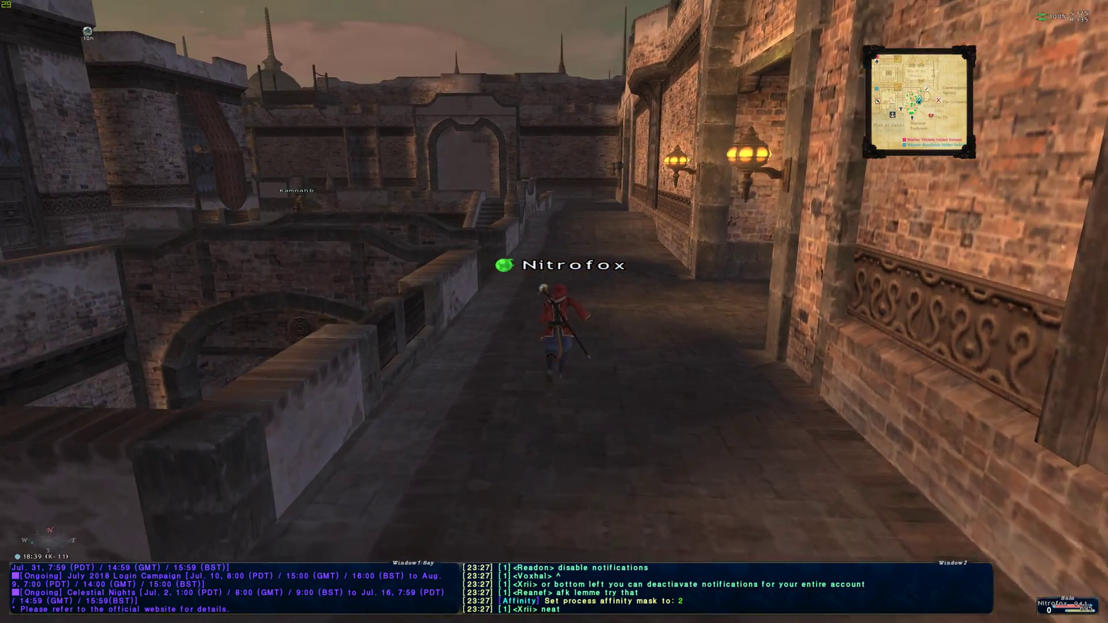
key(w)
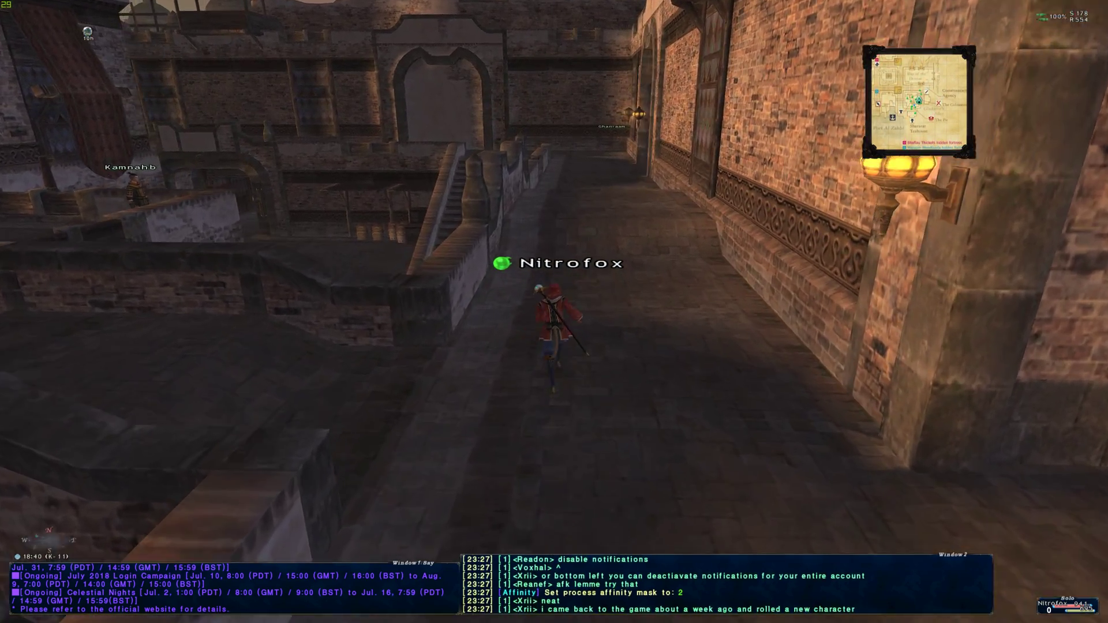
key(w)
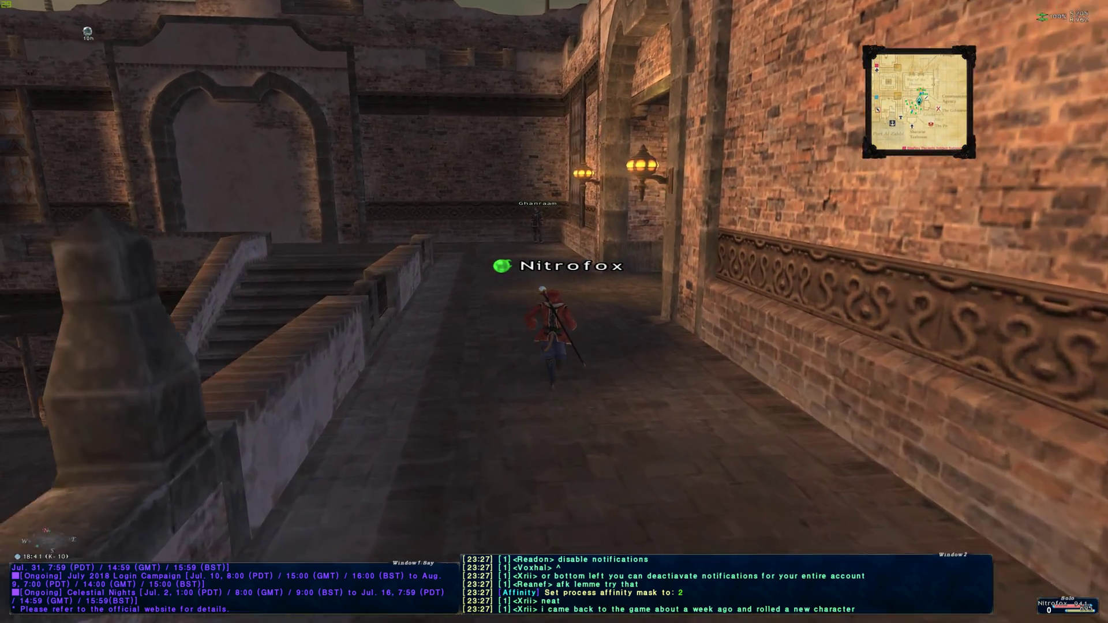
Continue past the large wooden door along the walkway back toward Hashayra.
key(w)
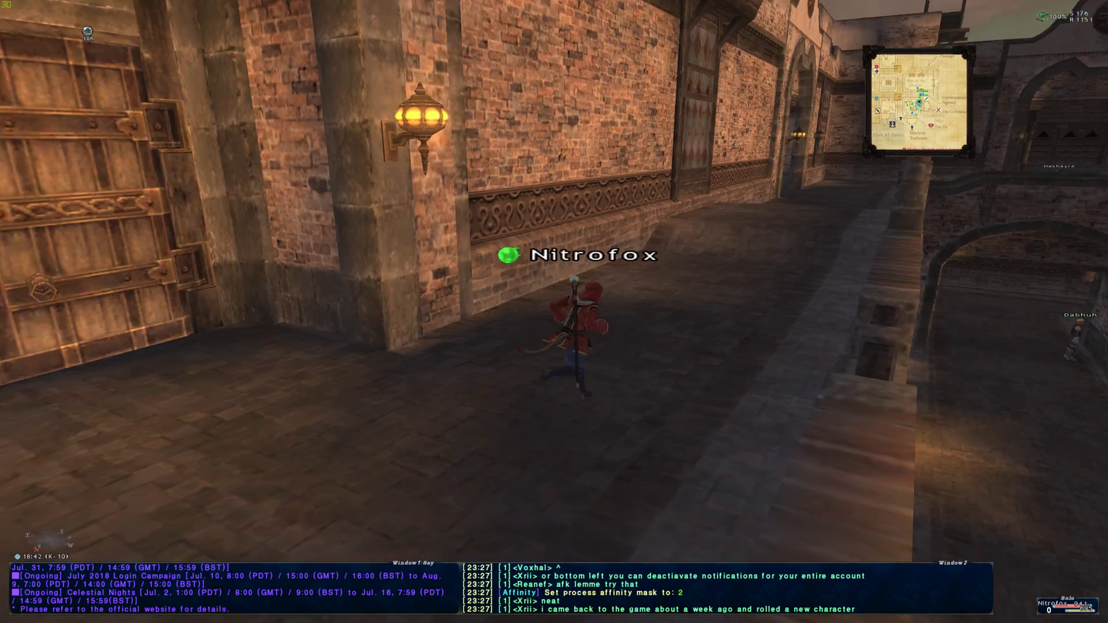
key(w)
key(ctrl)
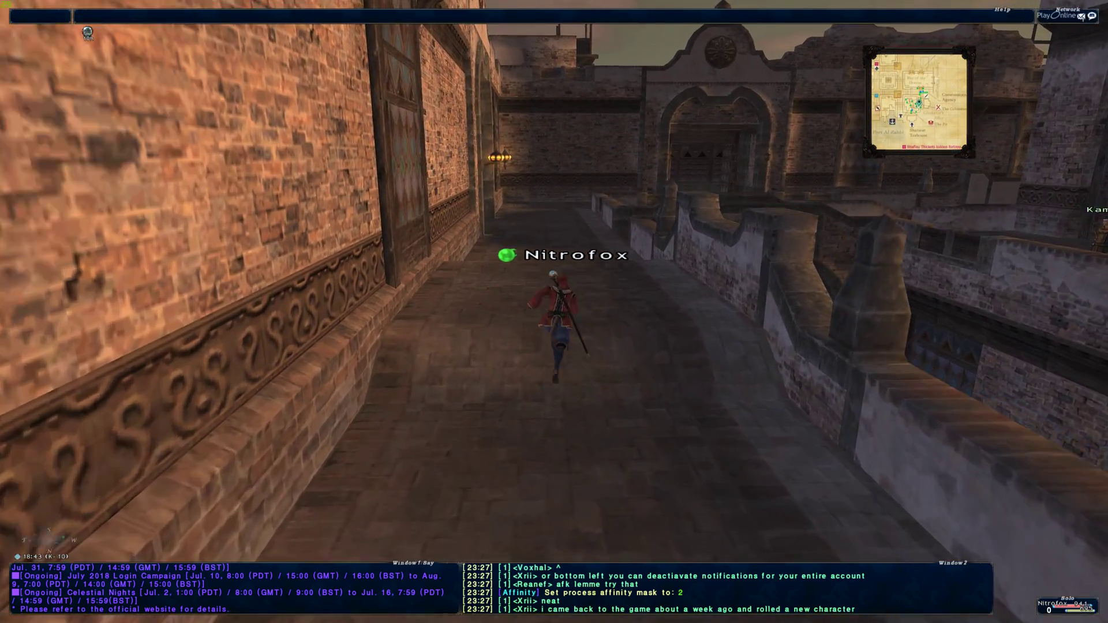
key(w)
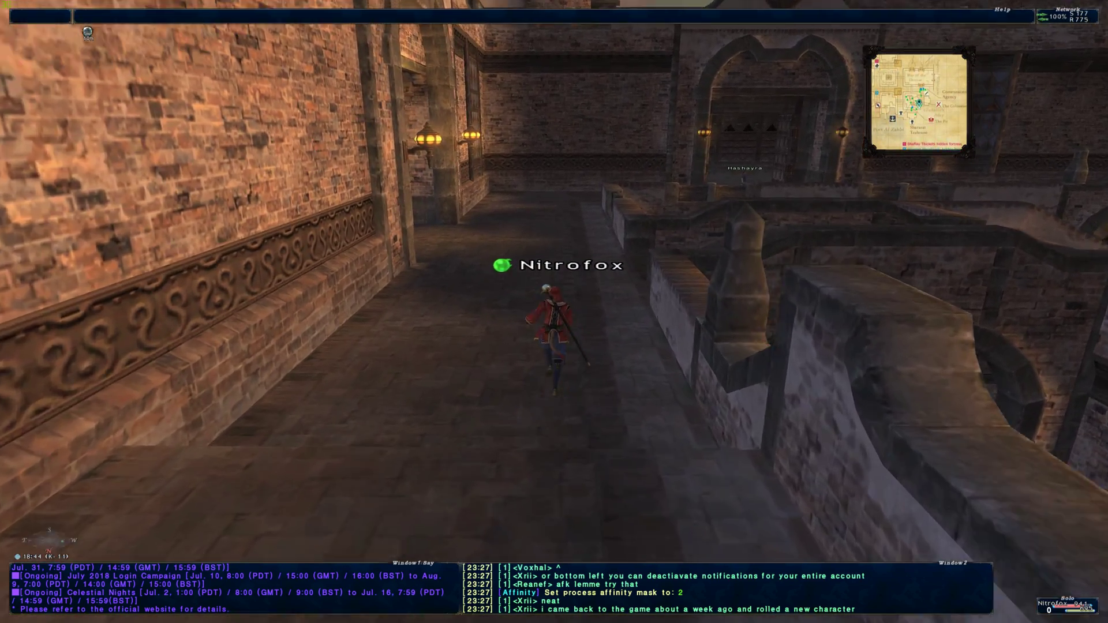
key(w)
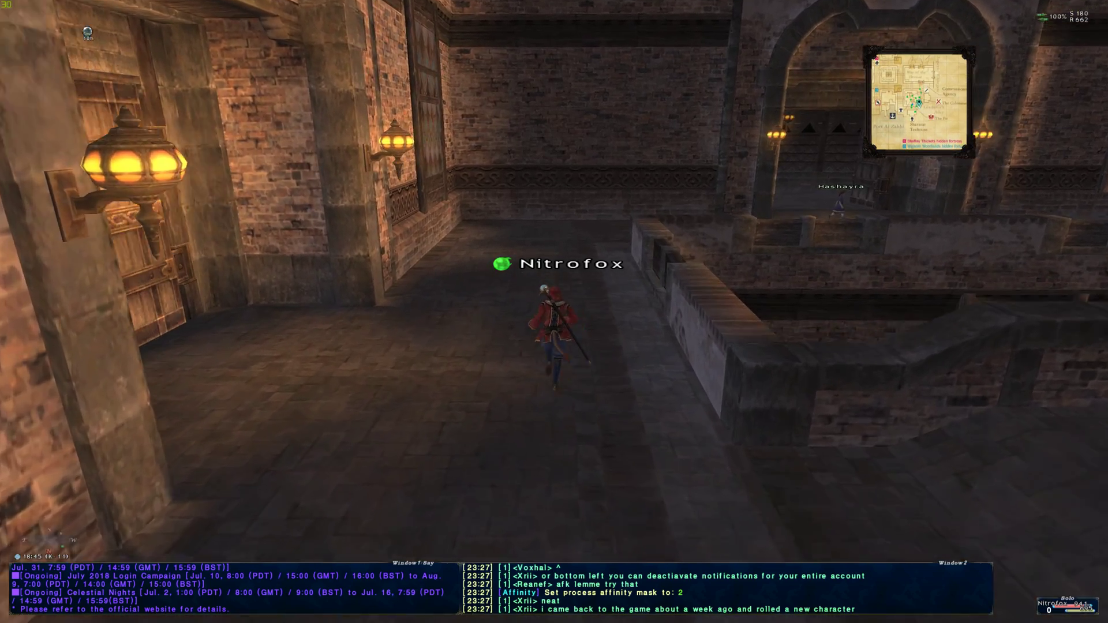
key(w)
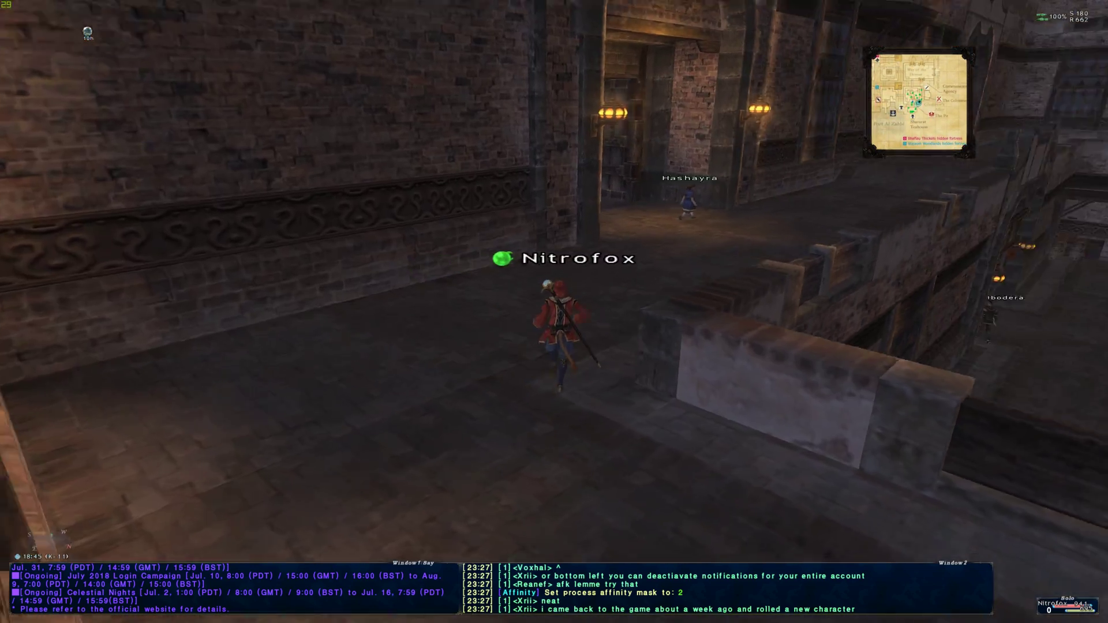
Run through the gateway and archway into the bazaar, then swing the camera to face the character by the urn.
key(w)
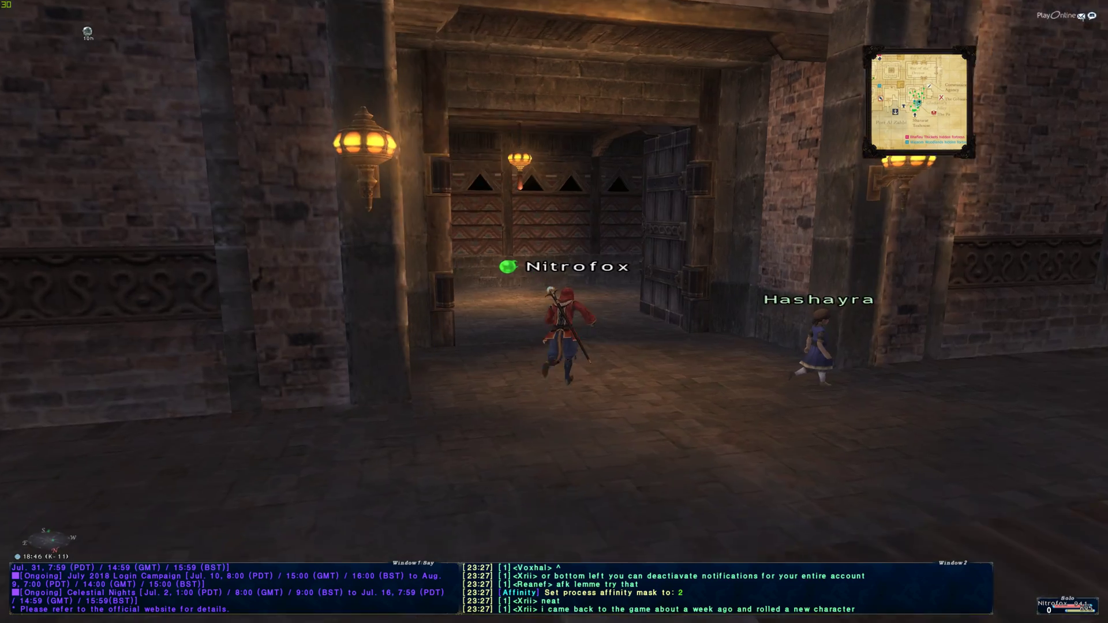
key(w)
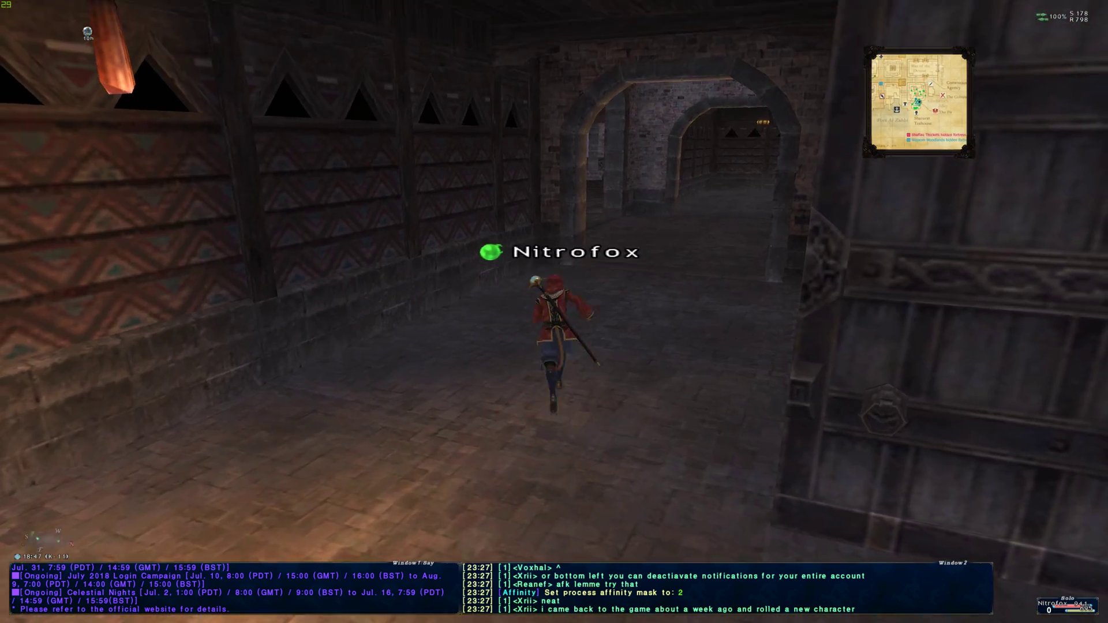
key(w)
key(w)
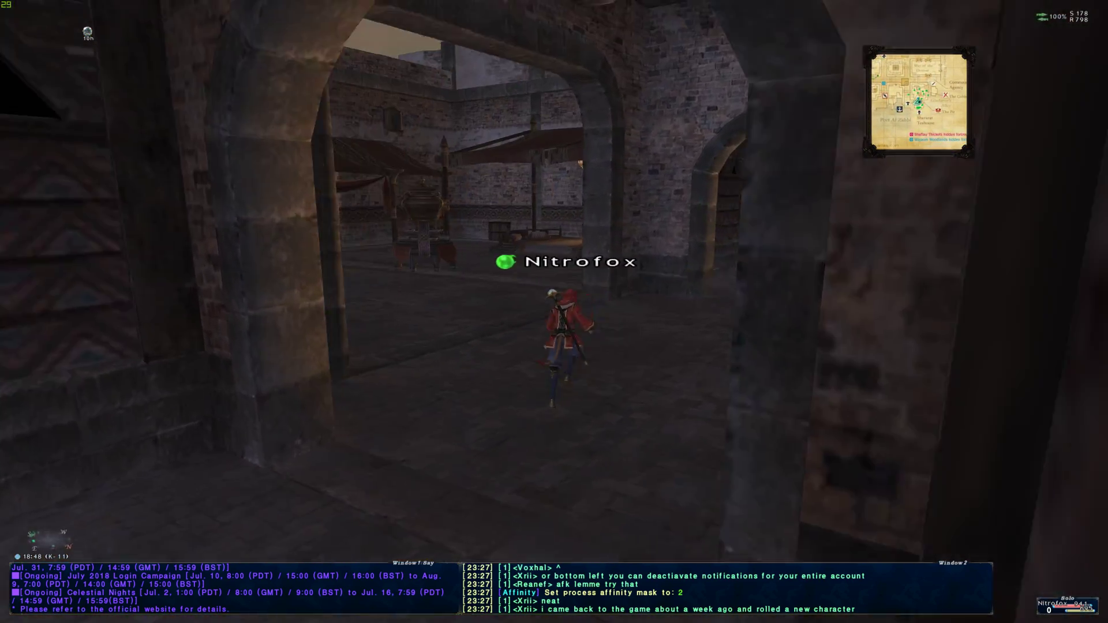
key(w)
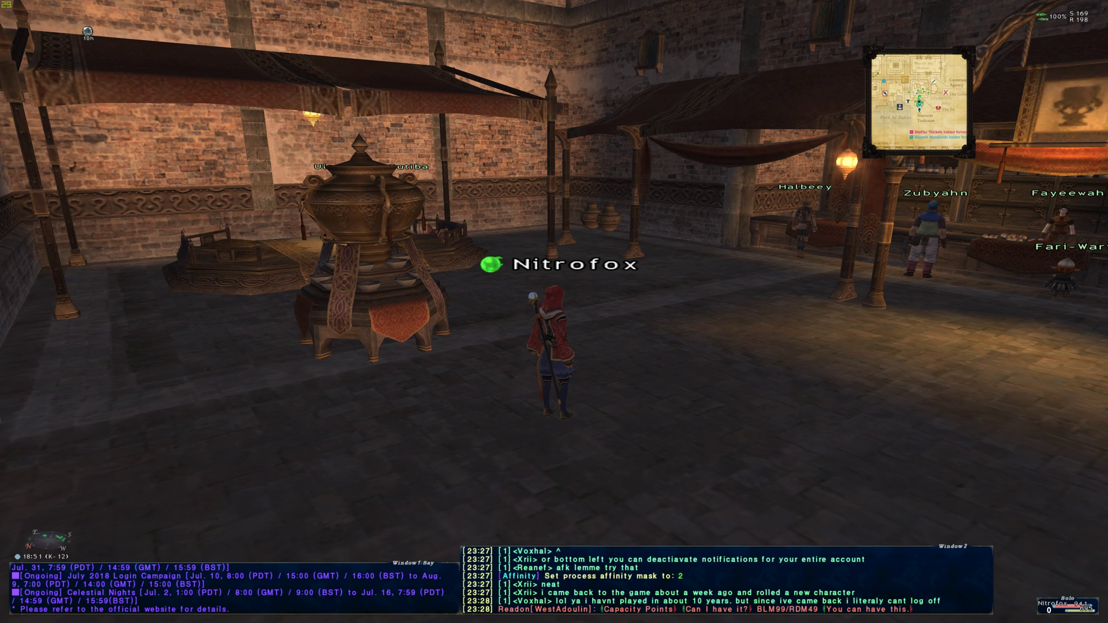
key(Left)
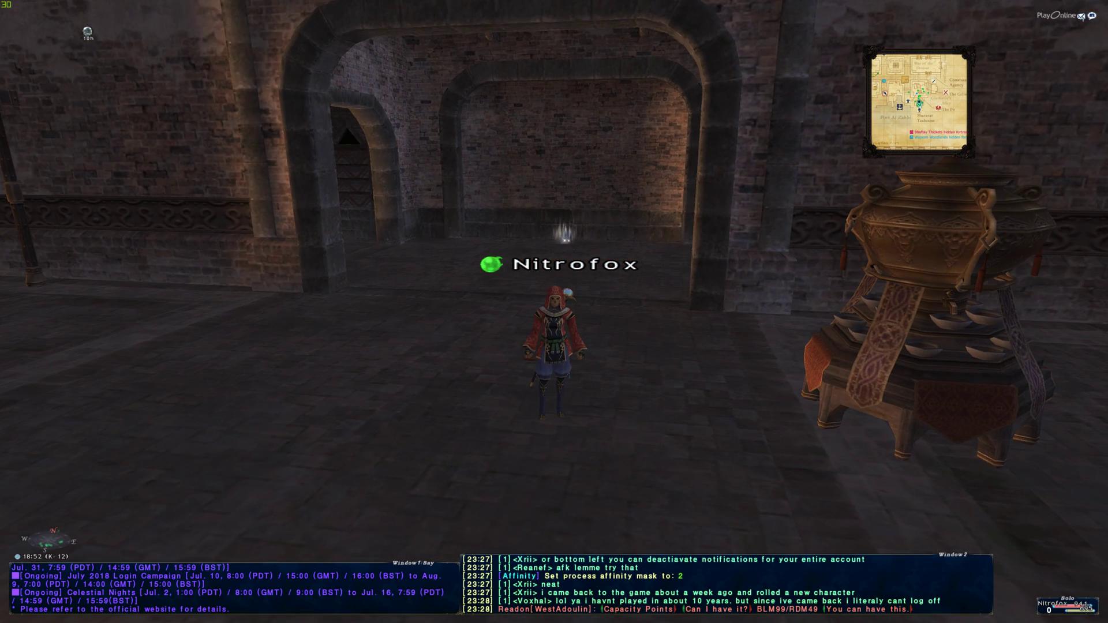